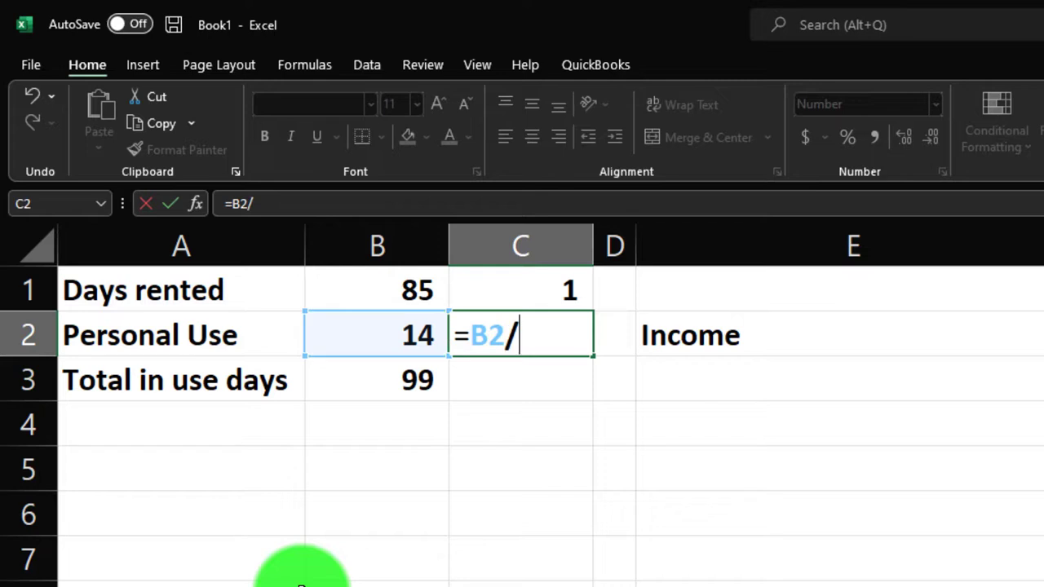
Step: Finish the personal-use share formula in C2 as =B2/B3 and format C1:C3 as percentages
{"action": "key", "text": "Left"}
{"action": "key", "text": "Down"}
{"action": "key", "text": "Return"}
{"action": "left_click", "coordinate": [551, 299]}
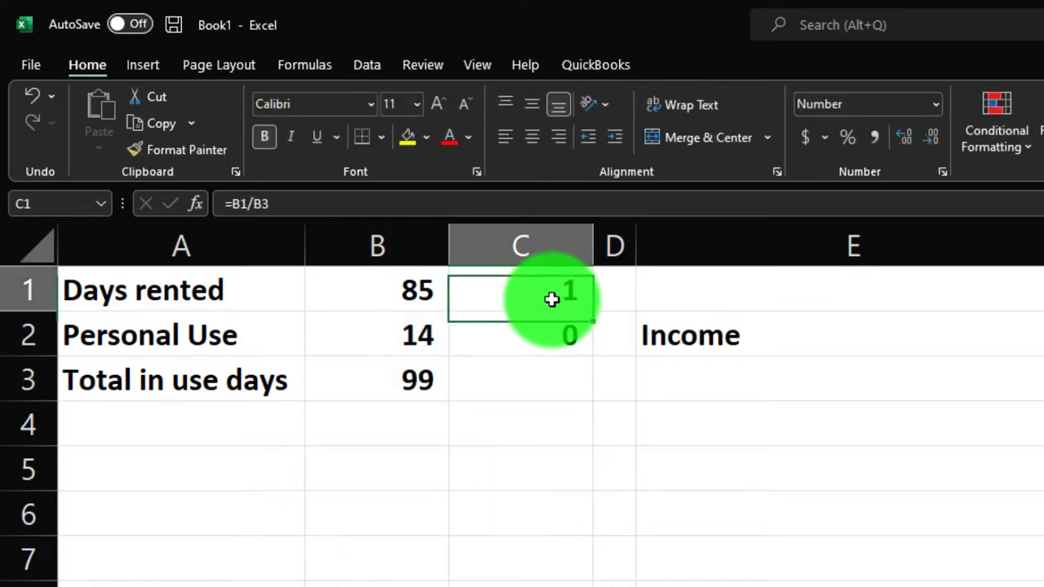
{"action": "left_click_drag", "start_coordinate": [552, 299], "coordinate": [548, 359]}
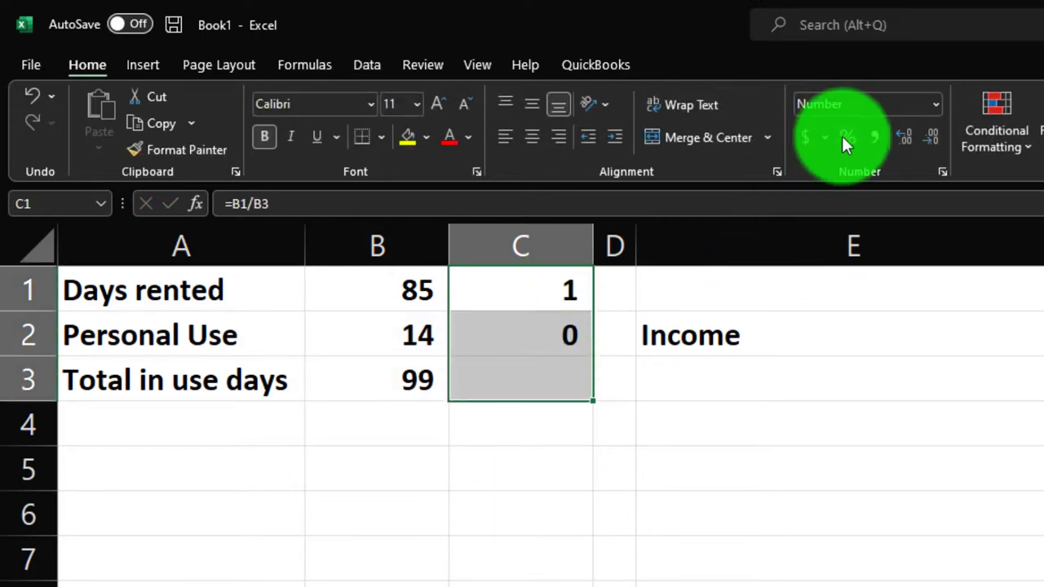
{"action": "left_click", "coordinate": [841, 134]}
Step: Sum the two usage percentages C1:C2 in cell C3
{"action": "left_click", "coordinate": [510, 376]}
{"action": "type", "text": "="}
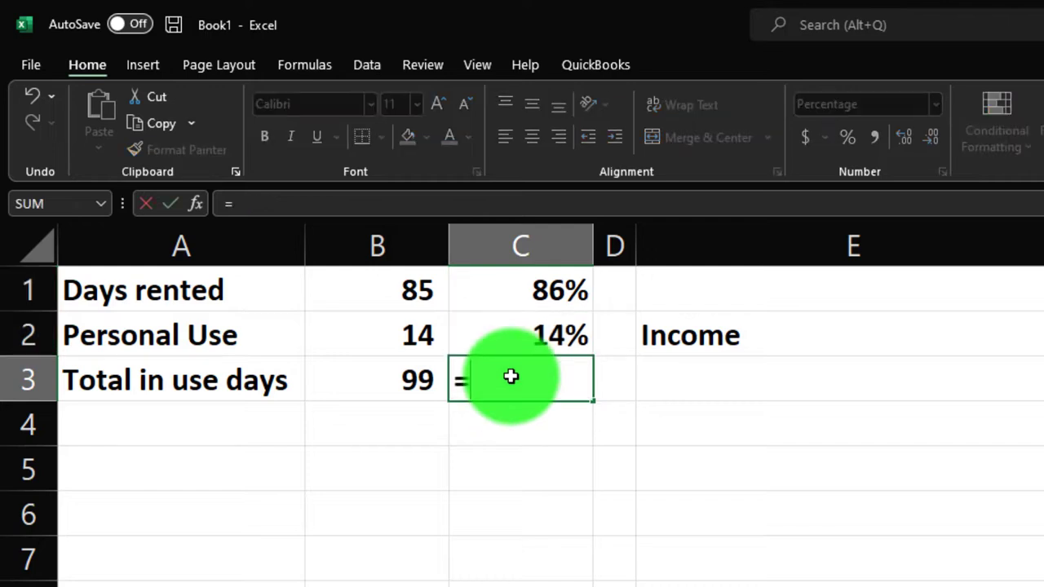
{"action": "type", "text": "sum("}
{"action": "key", "text": "Up"}
{"action": "key", "text": "Up"}
{"action": "key", "text": "shift+Down"}
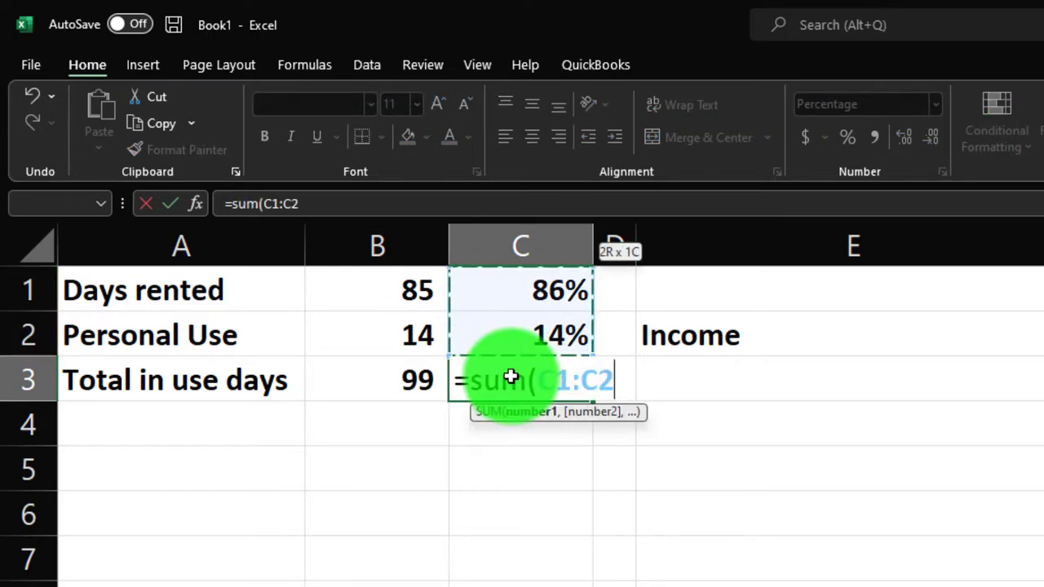
{"action": "key", "text": "Return"}
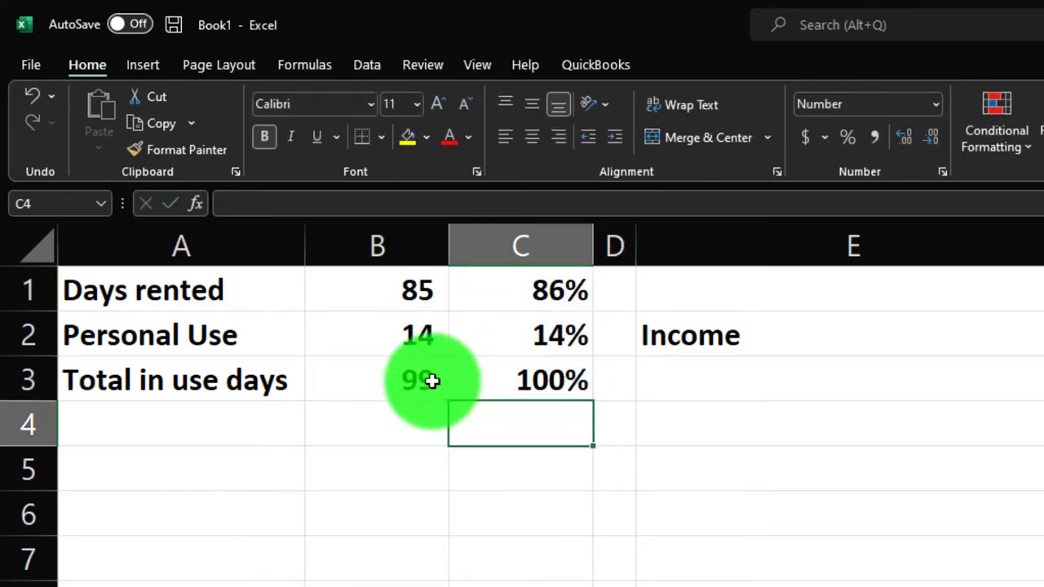
Step: Examine the days rented row with its percentage formula, and the income table beside it
{"action": "left_click", "coordinate": [186, 291]}
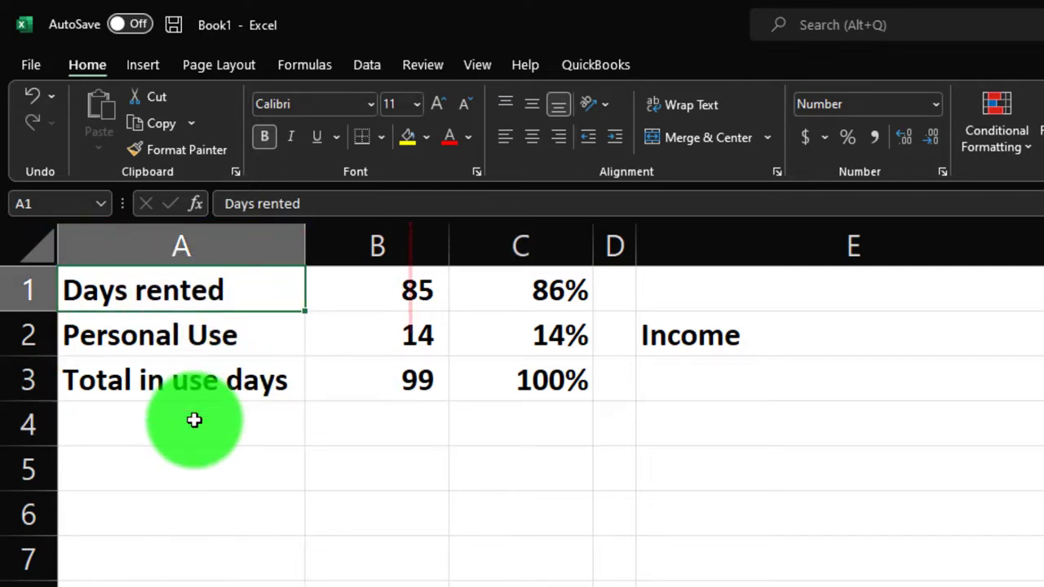
{"action": "key", "text": "Right"}
{"action": "key", "text": "Right"}
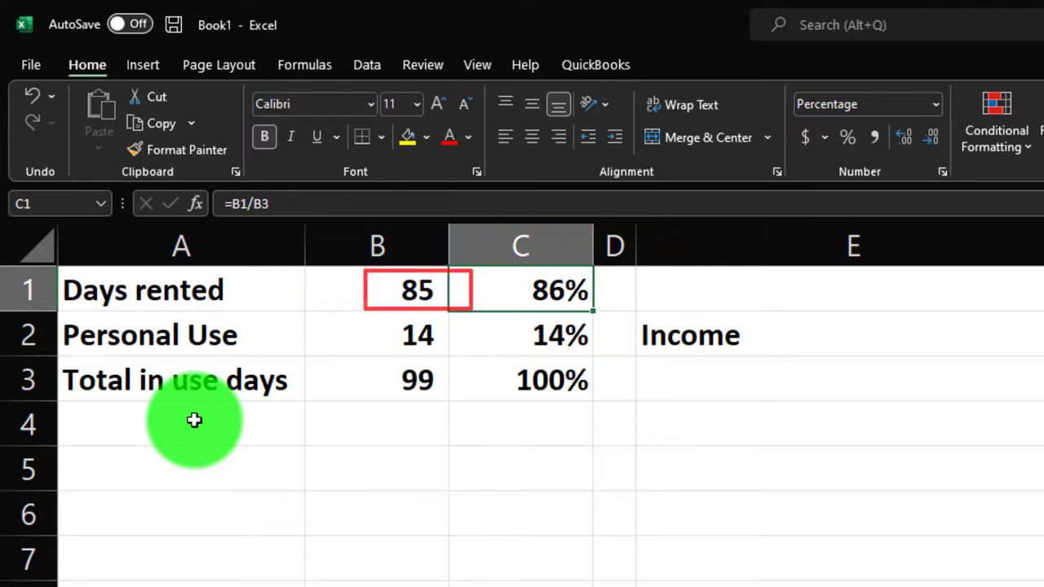
{"action": "key", "text": "Right"}
{"action": "key", "text": "Right"}
{"action": "key", "text": "Right"}
{"action": "key", "text": "Right"}
{"action": "key", "text": "Down"}
{"action": "key", "text": "Down"}
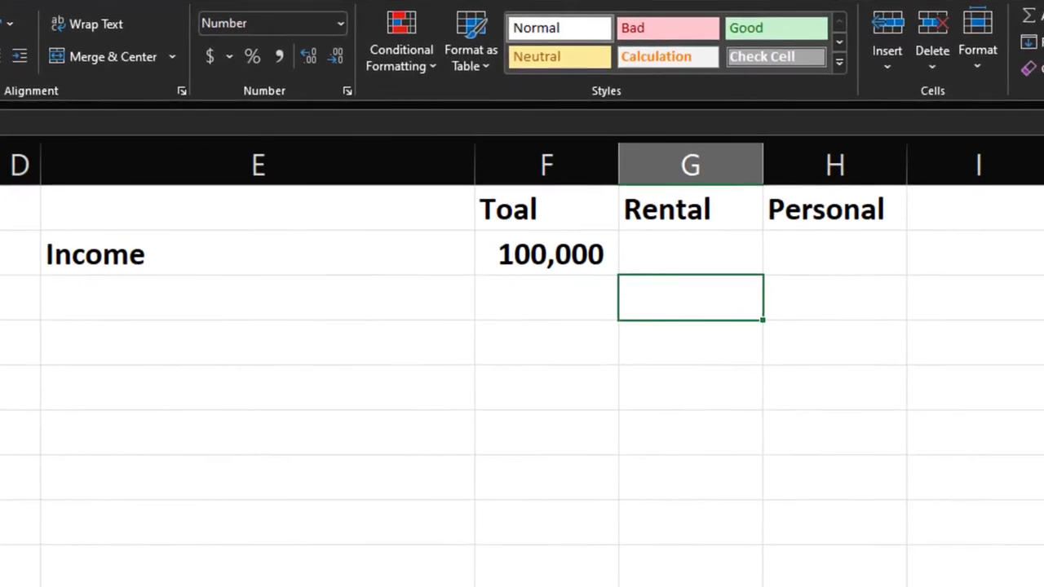
Step: Correct the misspelled column heading in F1 to "Total"
{"action": "left_click", "coordinate": [543, 209]}
{"action": "type", "text": "t"}
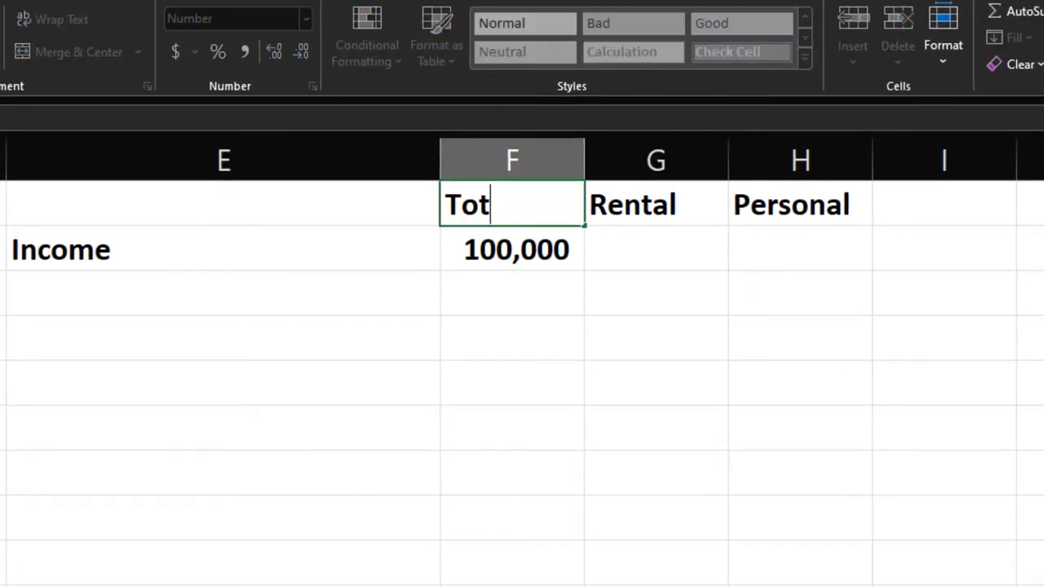
{"action": "type", "text": "otal"}
{"action": "key", "text": "Return"}
Step: Enter the section heading "Expenses:" in E4, two rows below Income
{"action": "key", "text": "Down"}
{"action": "key", "text": "Down"}
{"action": "key", "text": "Left"}
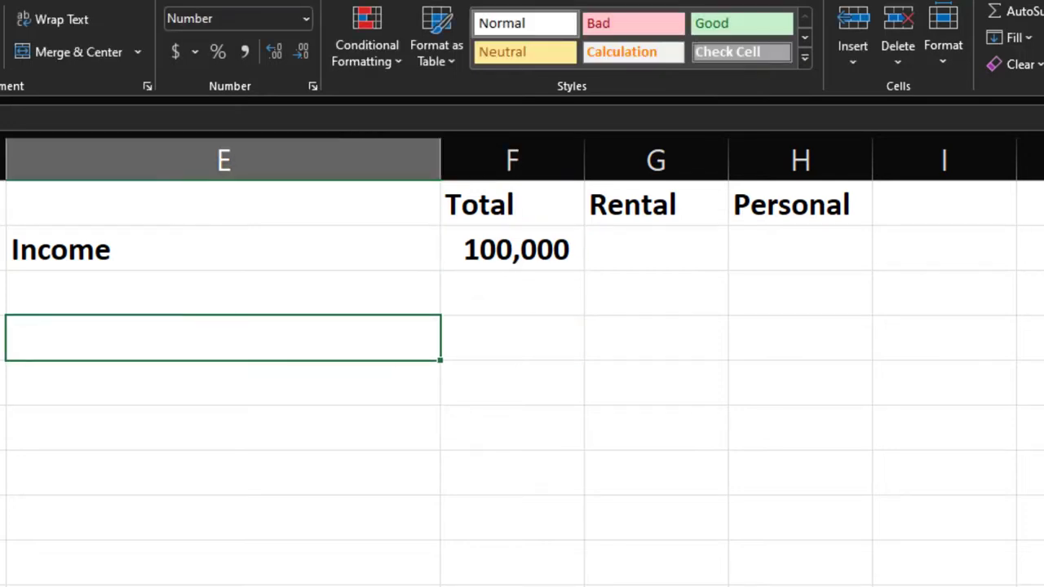
{"action": "type", "text": "Expenses:"}
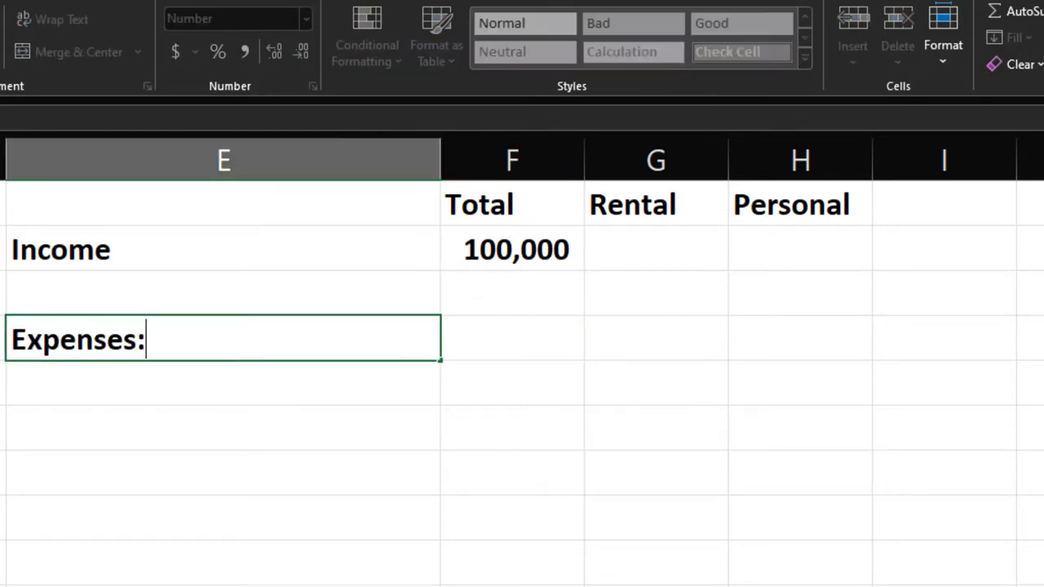
{"action": "key", "text": "Return"}
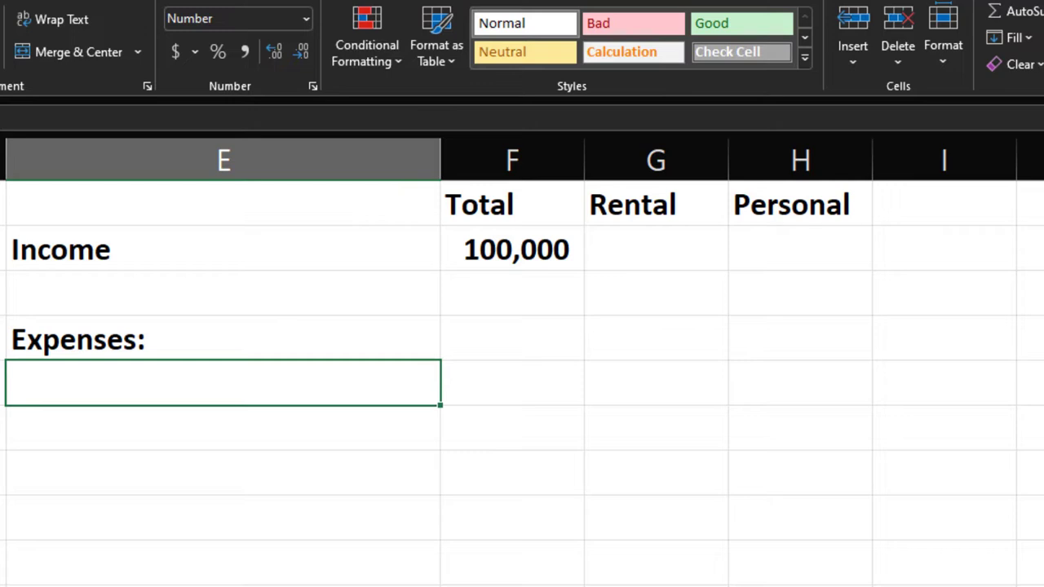
Step: List "Mortage", "Property tax" and "Other" in E5:E7 under the Expenses heading
{"action": "type", "text": "MOr"}
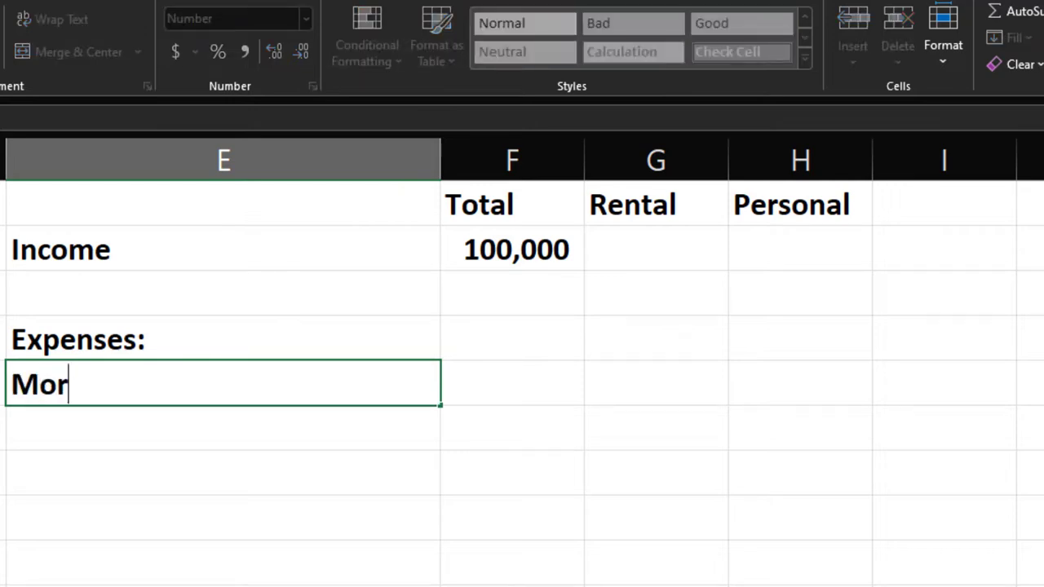
{"action": "type", "text": "tage"}
{"action": "key", "text": "Return"}
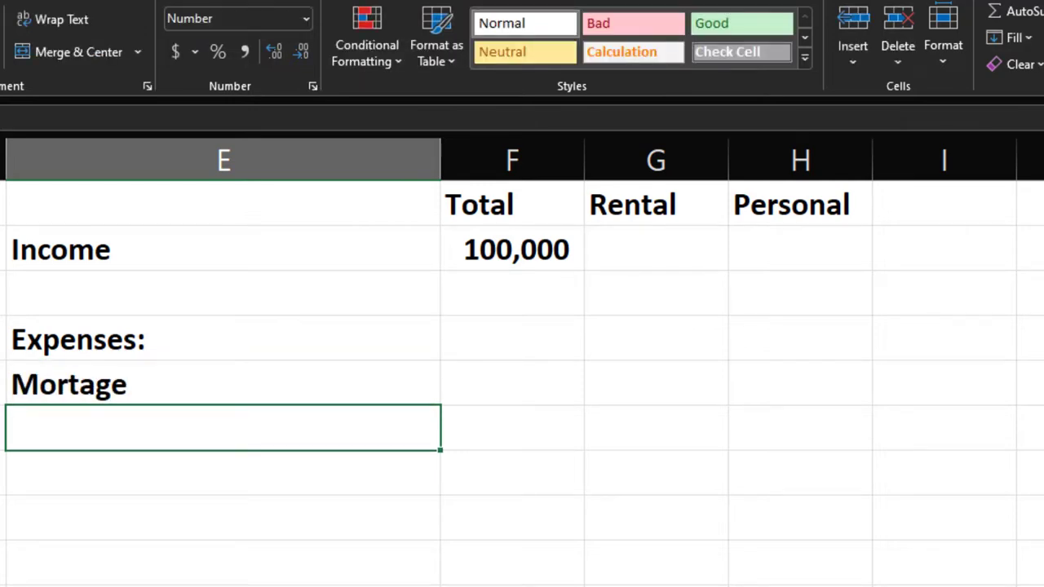
{"action": "type", "text": "Property tax"}
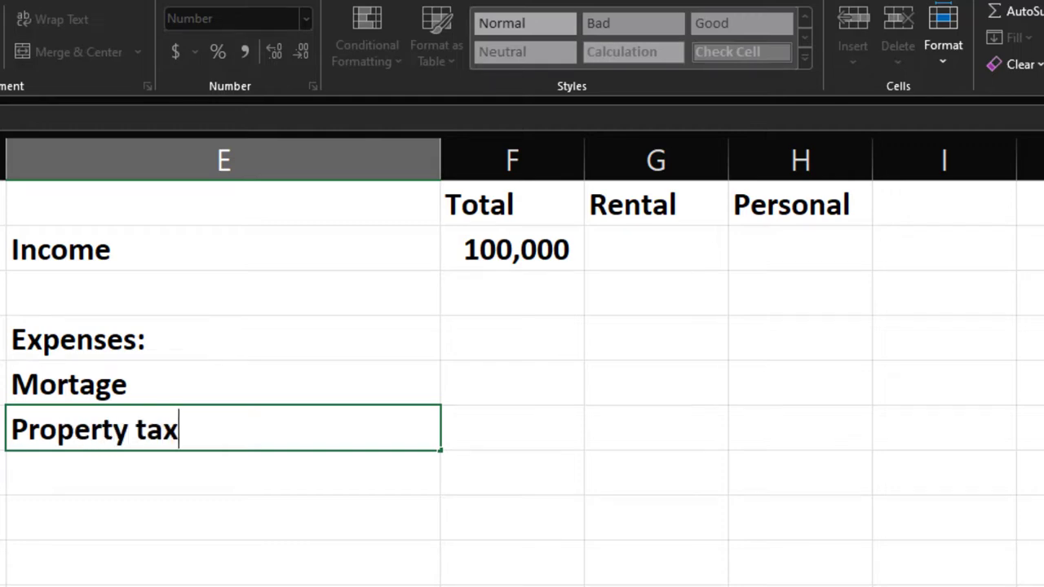
{"action": "key", "text": "Return"}
{"action": "type", "text": "O"}
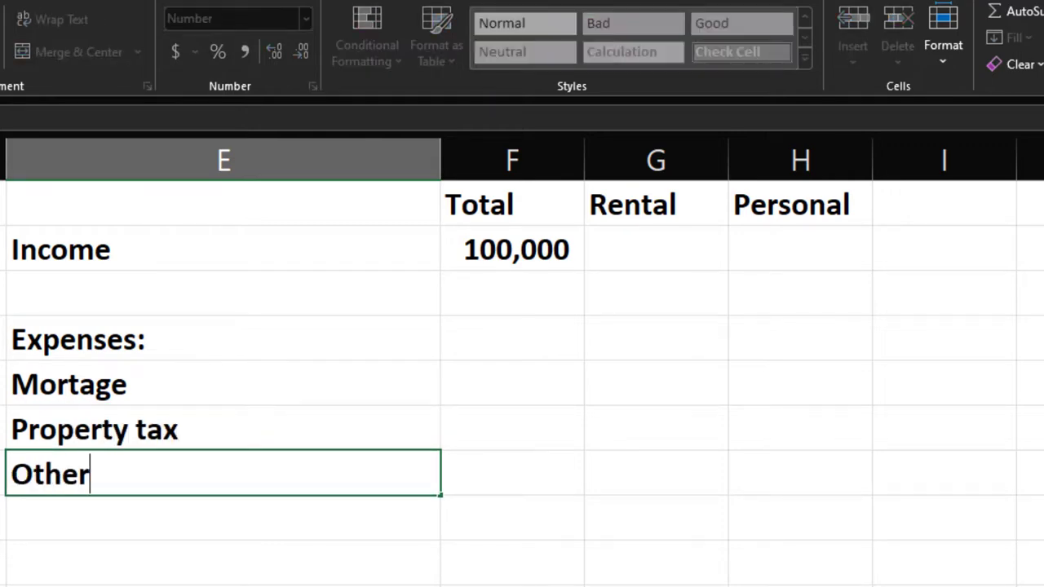
{"action": "type", "text": "ther"}
{"action": "key", "text": "Tab"}
Step: Run a spelling check on the sheet and change "Mortage" to "Mortgage"
{"action": "left_click", "coordinate": [191, 416]}
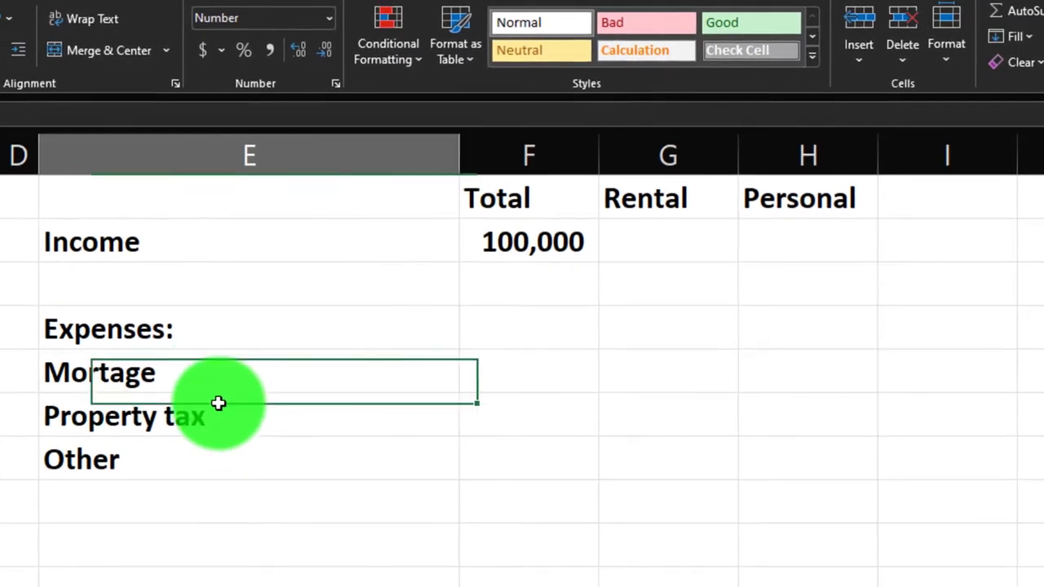
{"action": "left_click", "coordinate": [187, 490]}
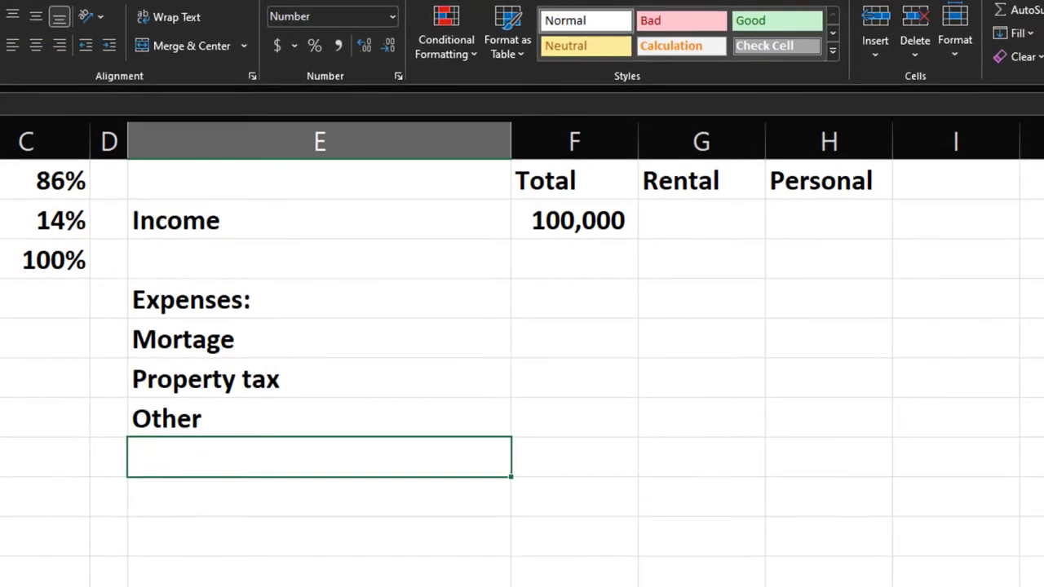
{"action": "key", "text": "alt+r"}
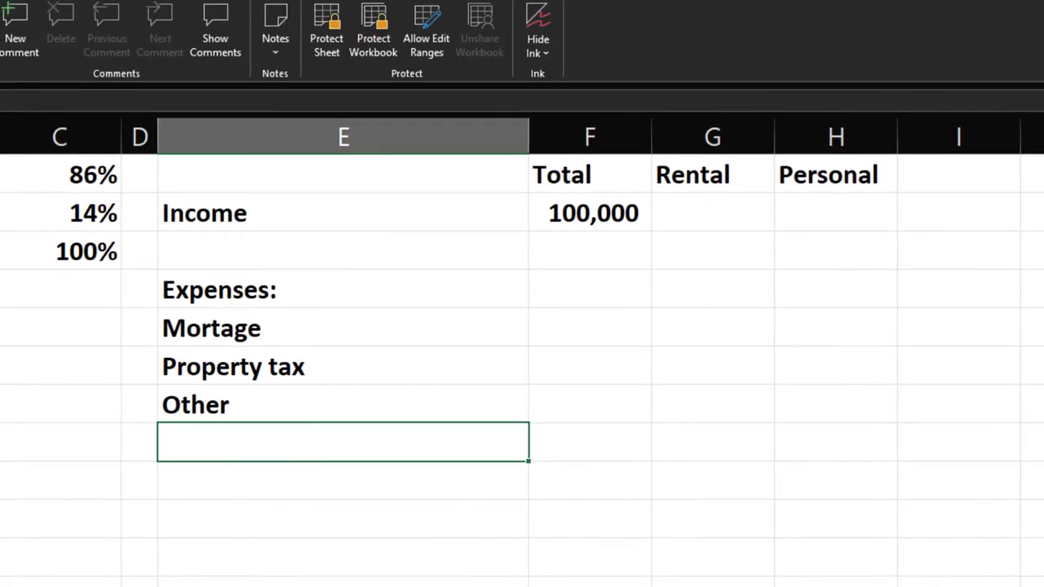
{"action": "left_click", "coordinate": [409, 434]}
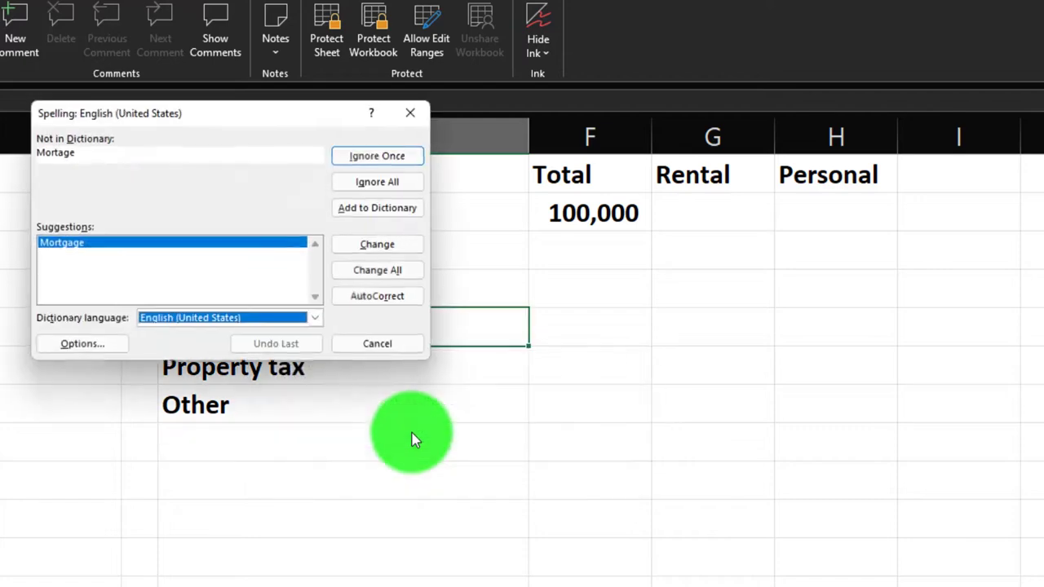
{"action": "left_click", "coordinate": [388, 247]}
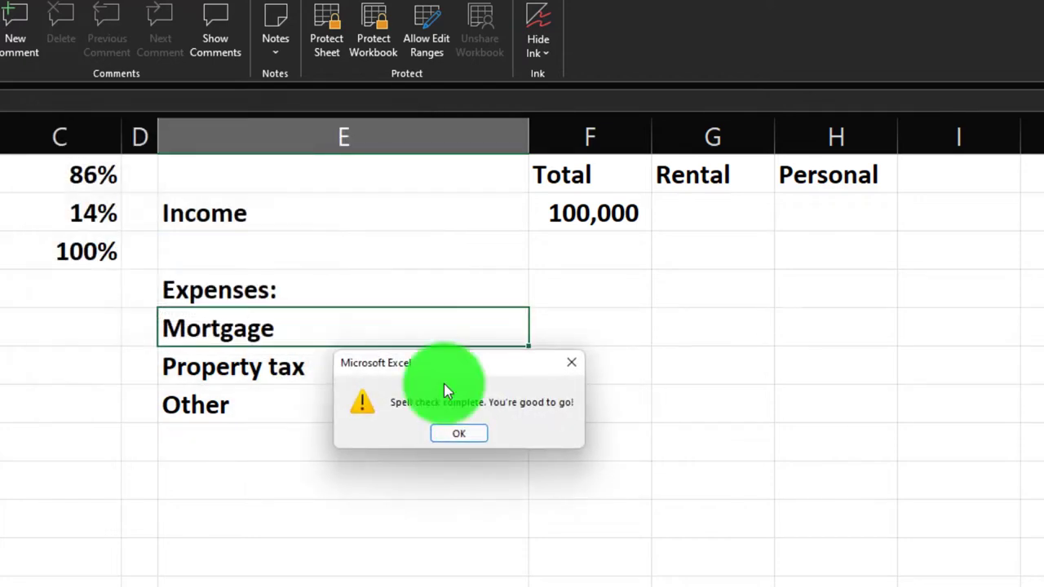
{"action": "left_click", "coordinate": [480, 447]}
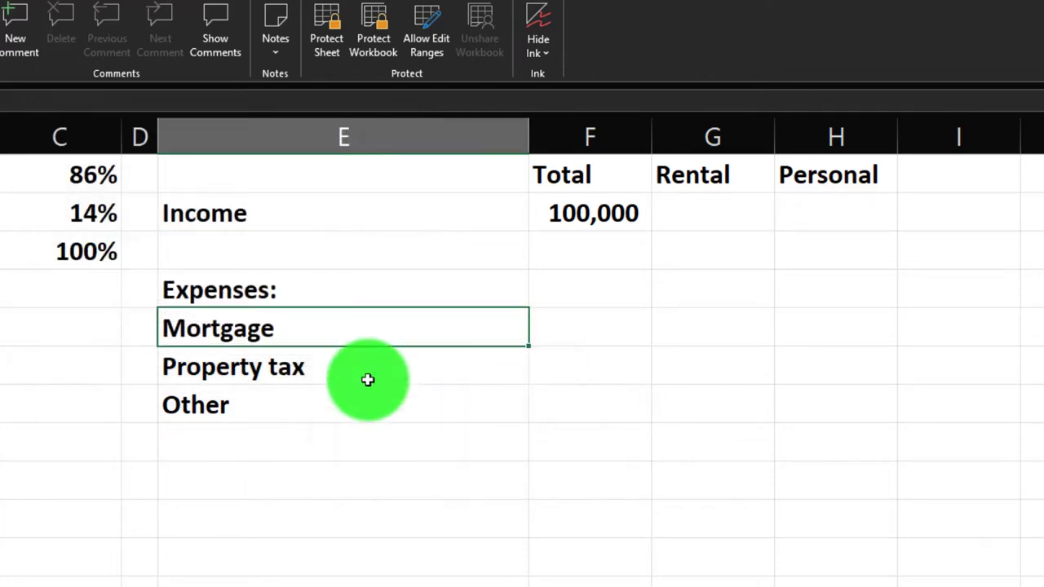
Step: Enter the Total column amounts 20,000 for Mortgage, 7,500 for Property tax and 40,000 for Other
{"action": "left_click", "coordinate": [562, 312]}
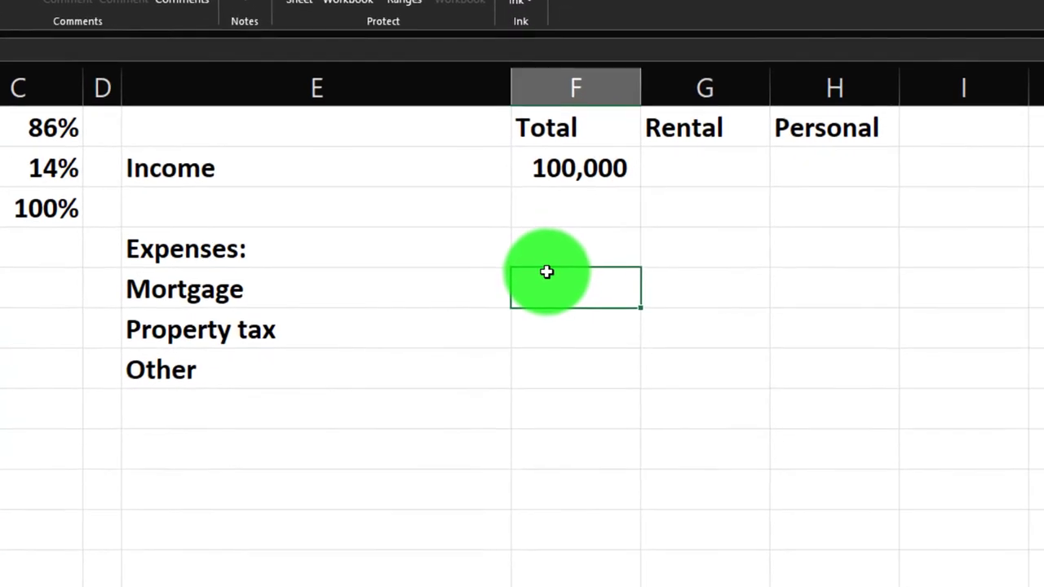
{"action": "type", "text": "20000"}
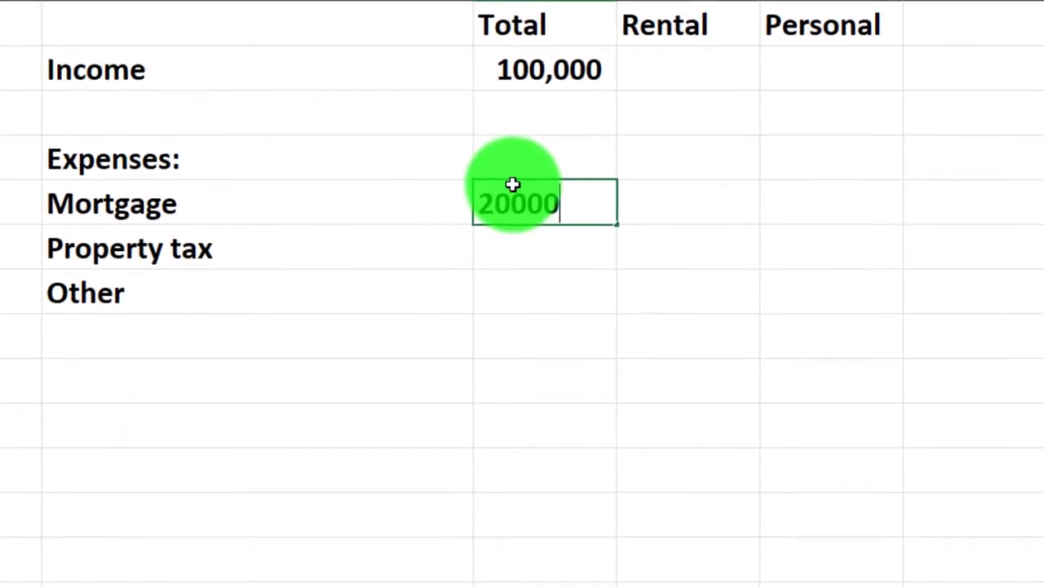
{"action": "key", "text": "Return"}
{"action": "type", "text": "7500"}
{"action": "key", "text": "Return"}
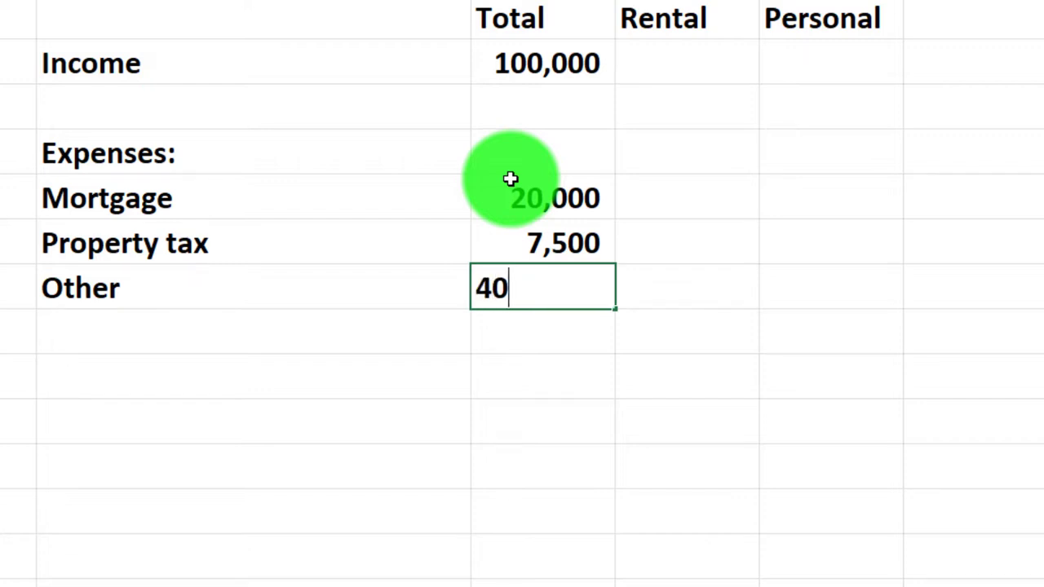
{"action": "key", "text": "Return"}
Step: Add a "Depreciation" row below Other with 6,000 in the Total column
{"action": "key", "text": "Left"}
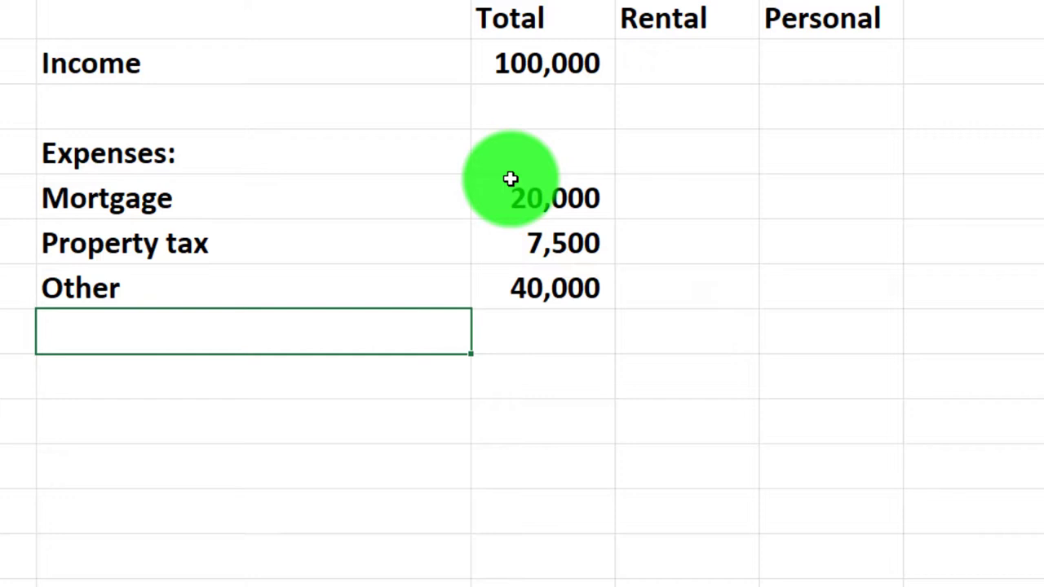
{"action": "key", "text": "Right"}
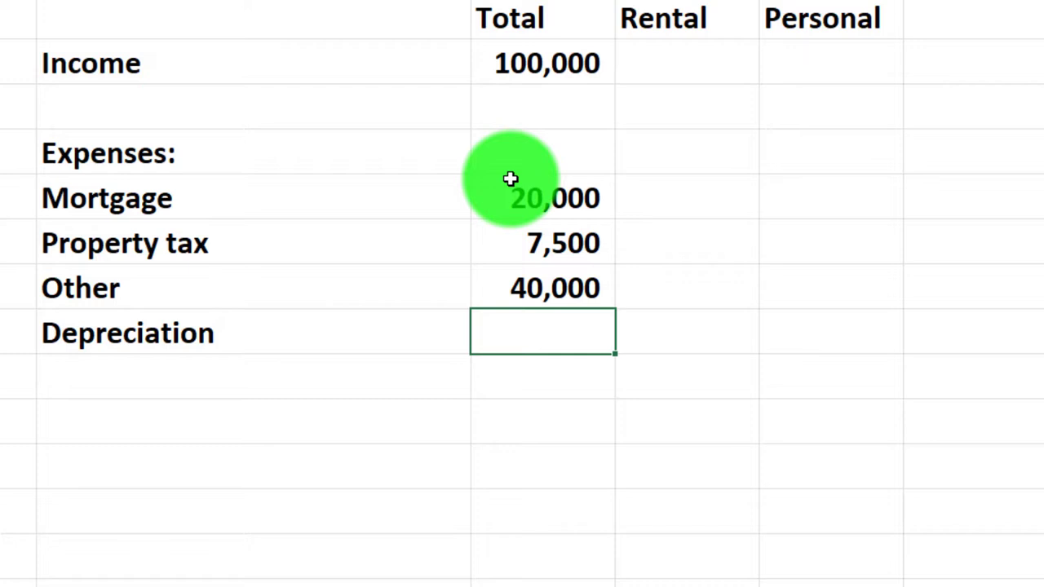
{"action": "key", "text": "Return"}
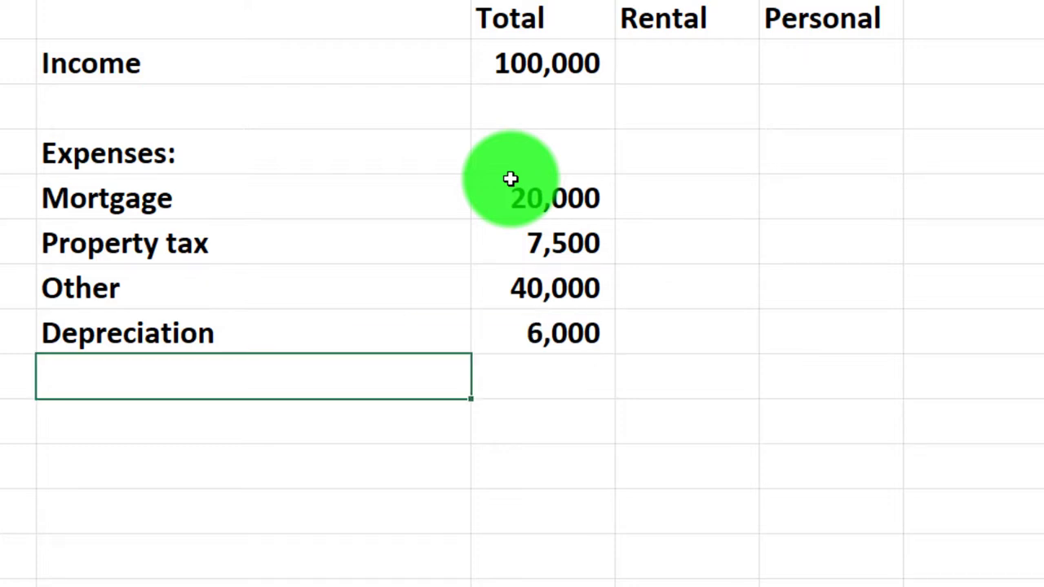
Step: Change the Depreciation amount in F8 to 10,500
{"action": "key", "text": "Up"}
{"action": "key", "text": "Right"}
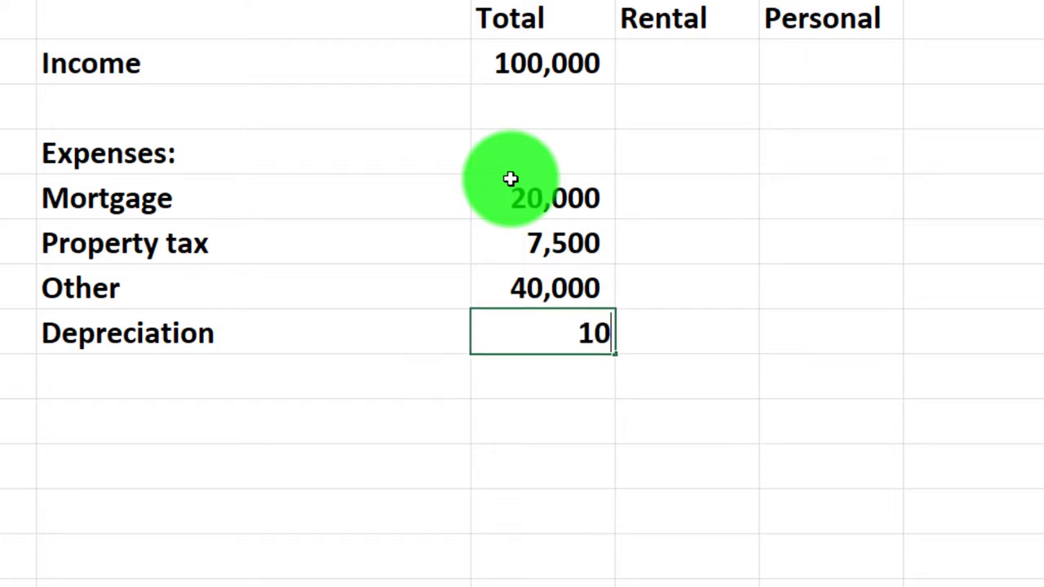
{"action": "type", "text": "10,500"}
{"action": "key", "text": "Return"}
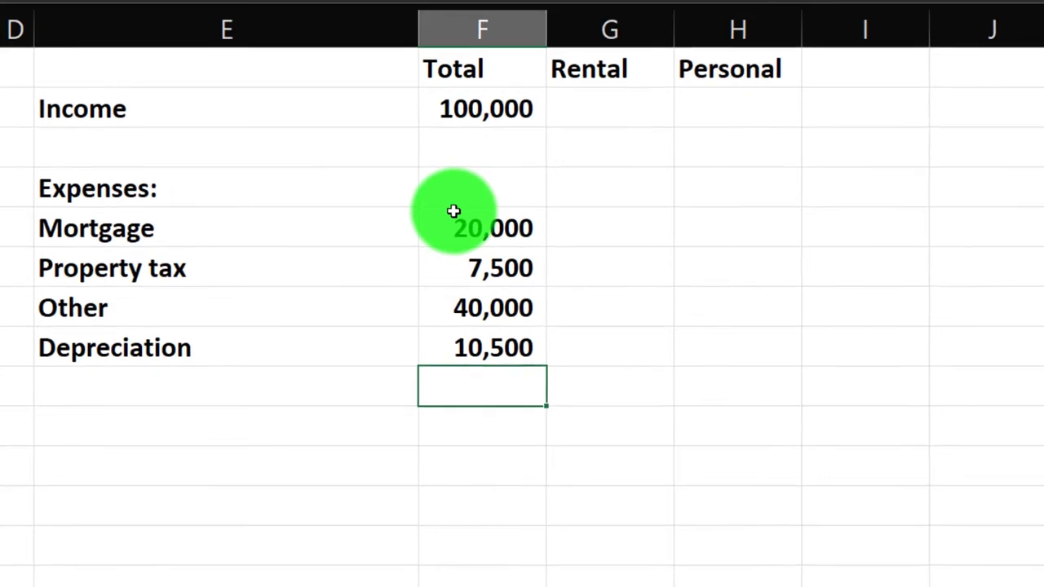
Step: Add a "Total" row below Depreciation in E9 and sum the expenses F5:F8 in F9
{"action": "key", "text": "Left"}
{"action": "type", "text": "T"}
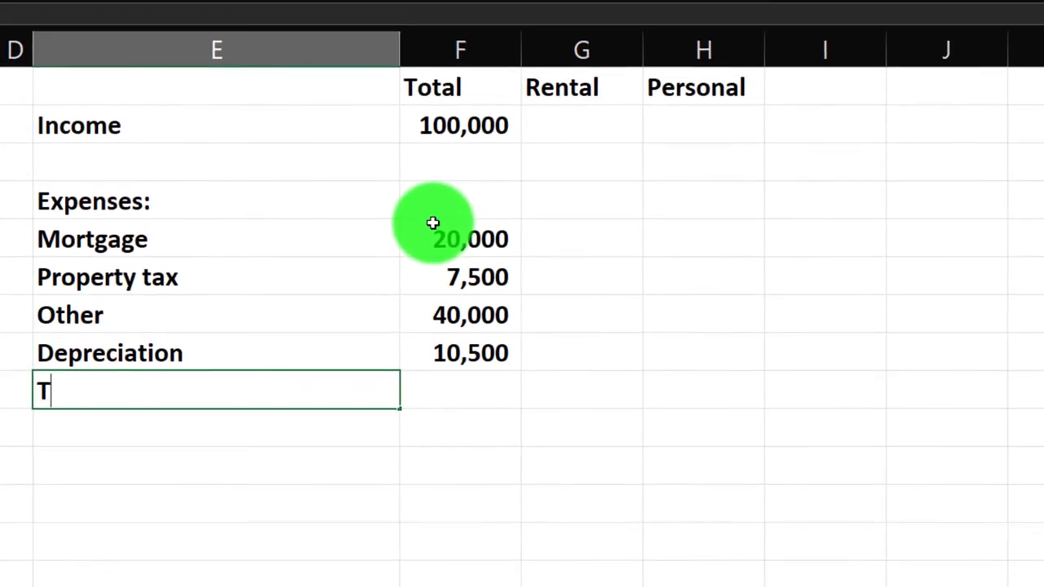
{"action": "type", "text": "otal"}
{"action": "key", "text": "Tab"}
{"action": "type", "text": "=sum("}
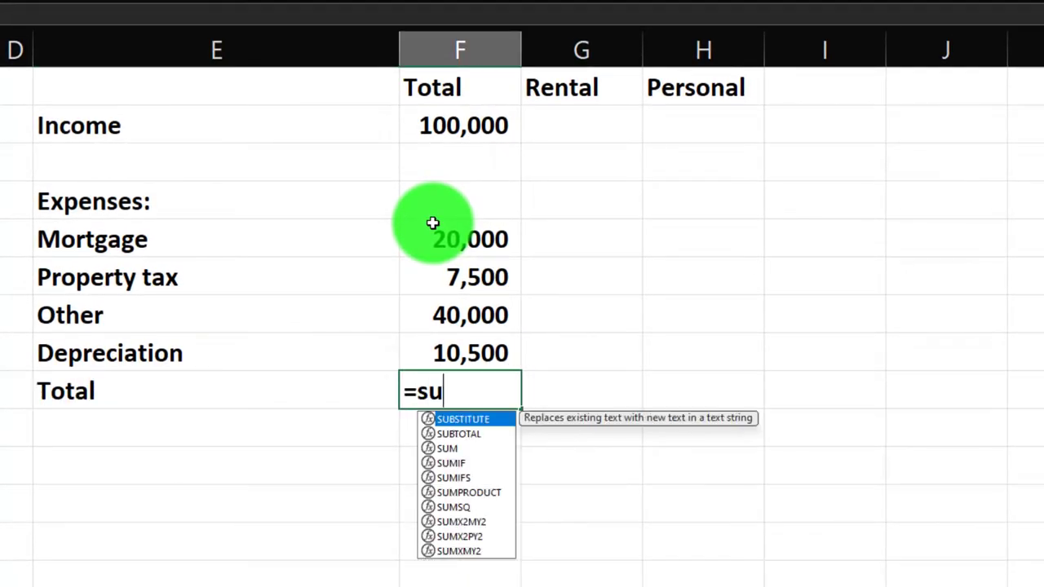
{"action": "key", "text": "Up"}
{"action": "key", "text": "shift+Up"}
{"action": "key", "text": "shift+Up"}
{"action": "key", "text": "shift+Up"}
{"action": "key", "text": "Return"}
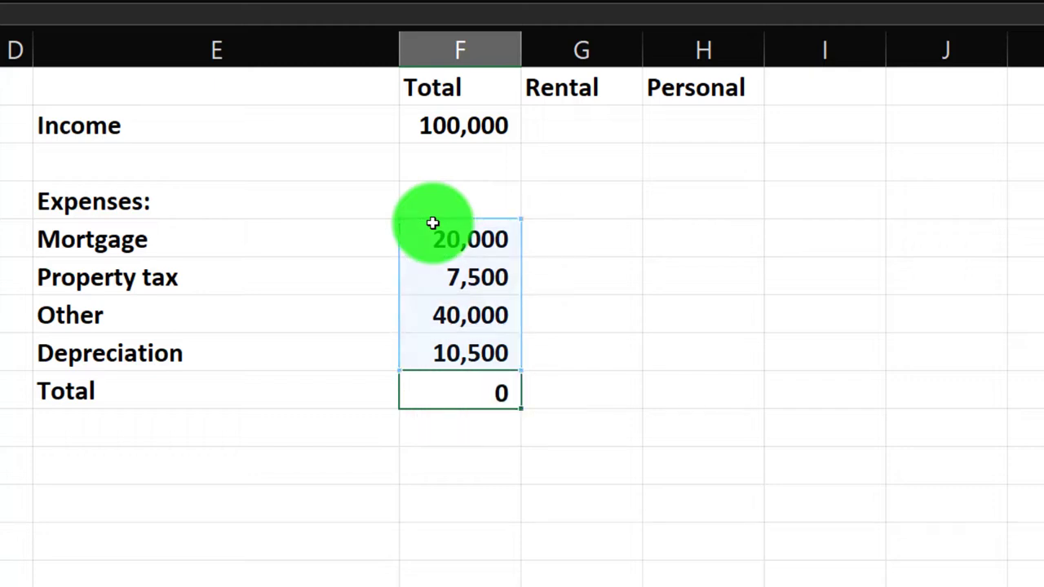
Step: Underline the Depreciation amount in F8, directly above the expense total
{"action": "key", "text": "Up"}
{"action": "key", "text": "Up"}
{"action": "key", "text": "Right"}
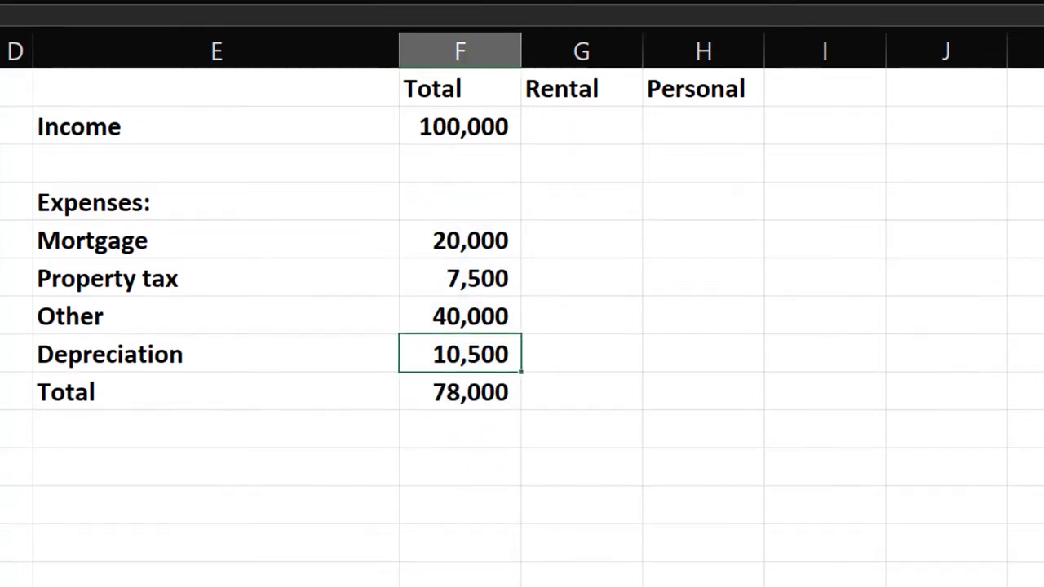
{"action": "key", "text": "ctrl+u"}
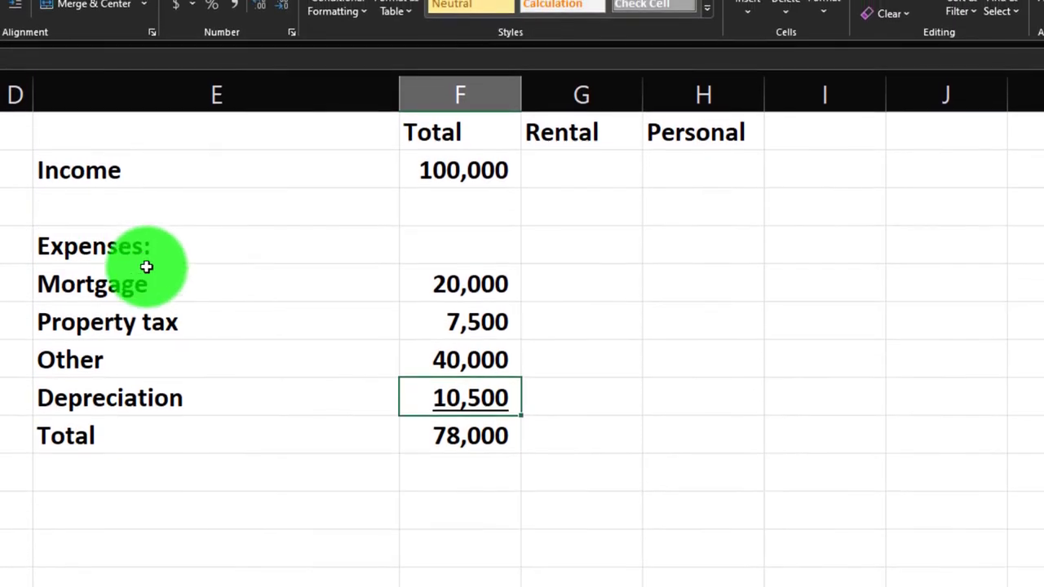
Step: Indent the expense labels from Mortgage through Total in E5:E9 one level under the Expenses heading
{"action": "left_click_drag", "start_coordinate": [147, 254], "coordinate": [156, 400]}
{"action": "left_click_drag", "start_coordinate": [156, 463], "coordinate": [157, 486]}
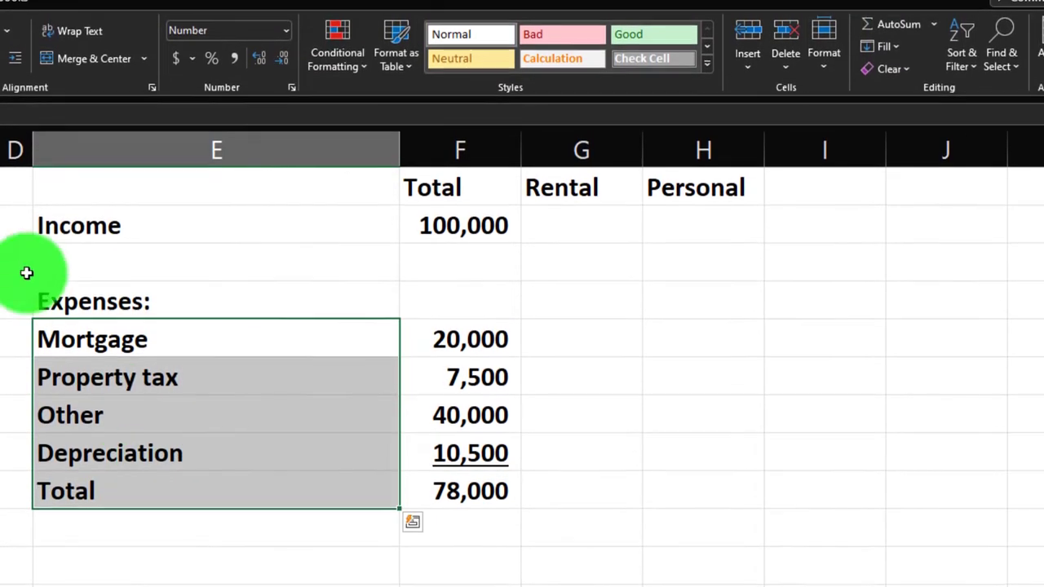
{"action": "left_click", "coordinate": [18, 51]}
Step: Rename the Total label in E9 to "Total expenses" and indent it one more level
{"action": "double_click", "coordinate": [150, 492]}
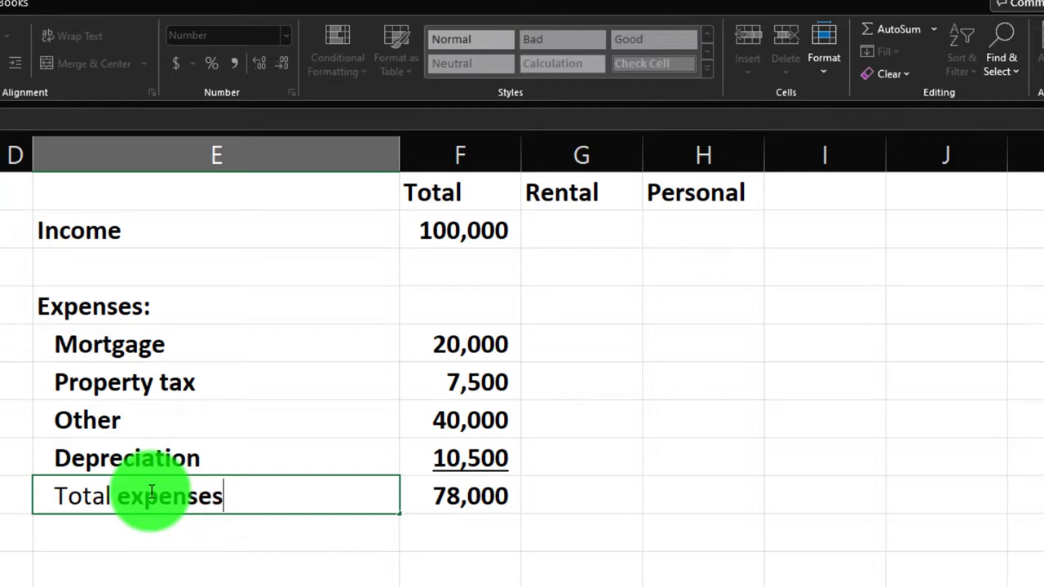
{"action": "key", "text": "Return"}
{"action": "left_click", "coordinate": [141, 496]}
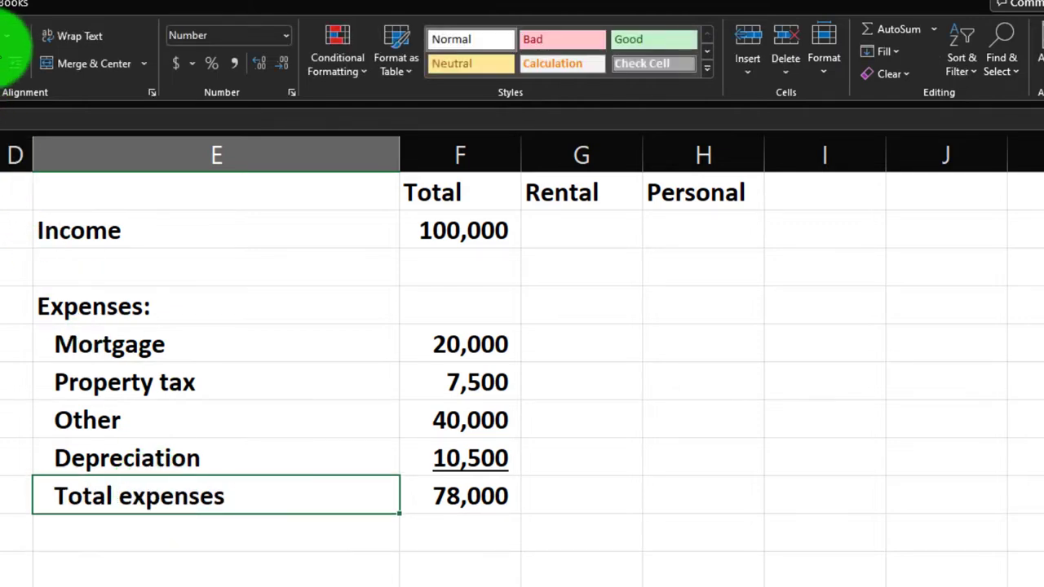
{"action": "left_click", "coordinate": [12, 64]}
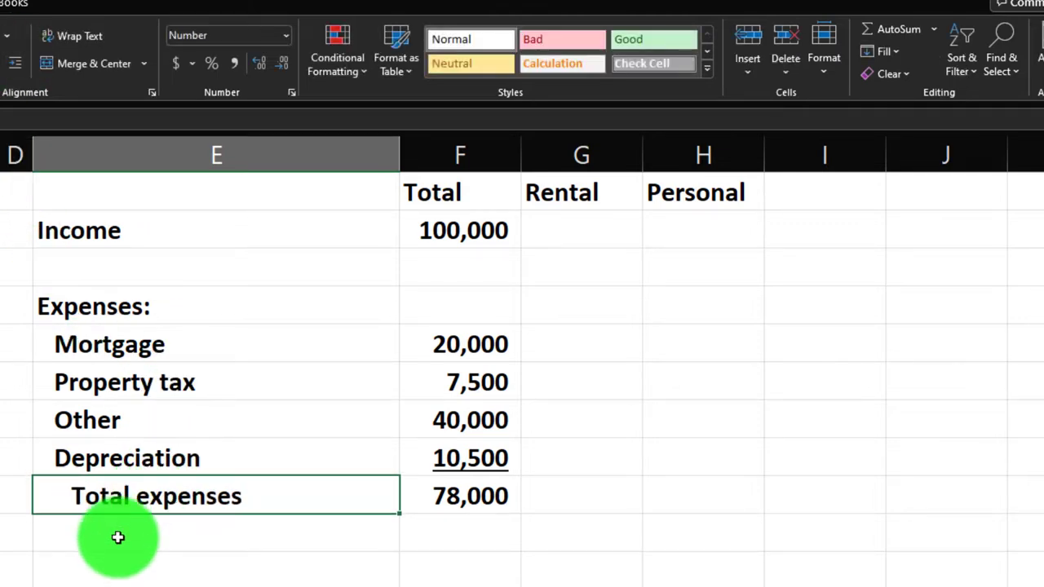
Step: Add a "Net income" row in E10 and calculate income minus total expenses in F10
{"action": "left_click", "coordinate": [117, 538]}
{"action": "type", "text": "Net income"}
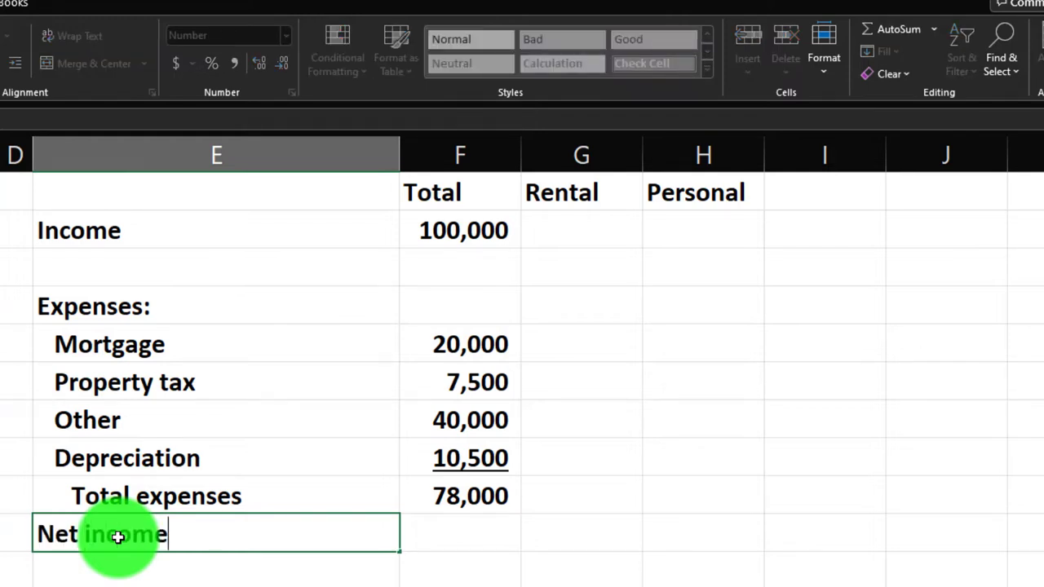
{"action": "key", "text": "Tab"}
{"action": "type", "text": "="}
{"action": "key", "text": "Up"}
{"action": "key", "text": "Up"}
{"action": "key", "text": "Up"}
{"action": "key", "text": "Up"}
{"action": "key", "text": "Up"}
{"action": "key", "text": "Up"}
{"action": "key", "text": "Up"}
{"action": "key", "text": "Up"}
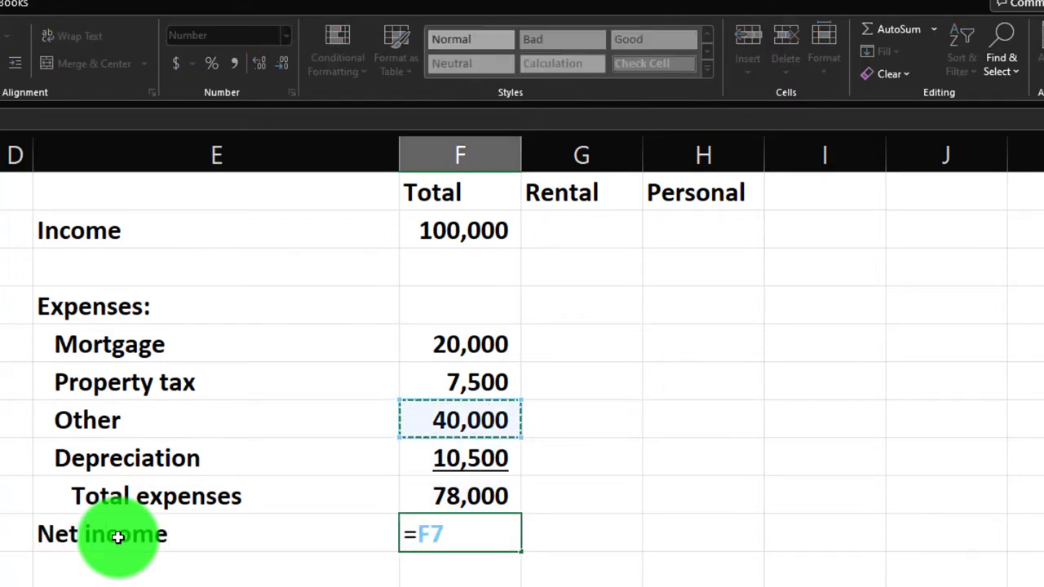
{"action": "key", "text": "Return"}
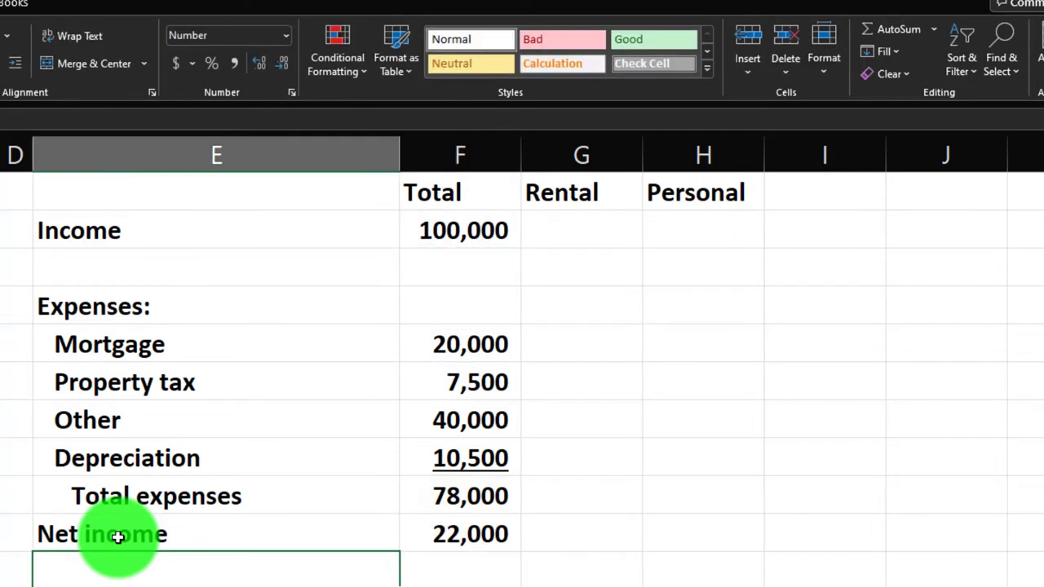
Step: Allocate all income to rental use with =F2 in G2, and show 0 for Personal in H2
{"action": "key", "text": "Right"}
{"action": "key", "text": "Right"}
{"action": "key", "text": "Right"}
{"action": "key", "text": "Up"}
{"action": "key", "text": "Up"}
{"action": "key", "text": "Up"}
{"action": "key", "text": "Up"}
{"action": "key", "text": "Up"}
{"action": "key", "text": "Up"}
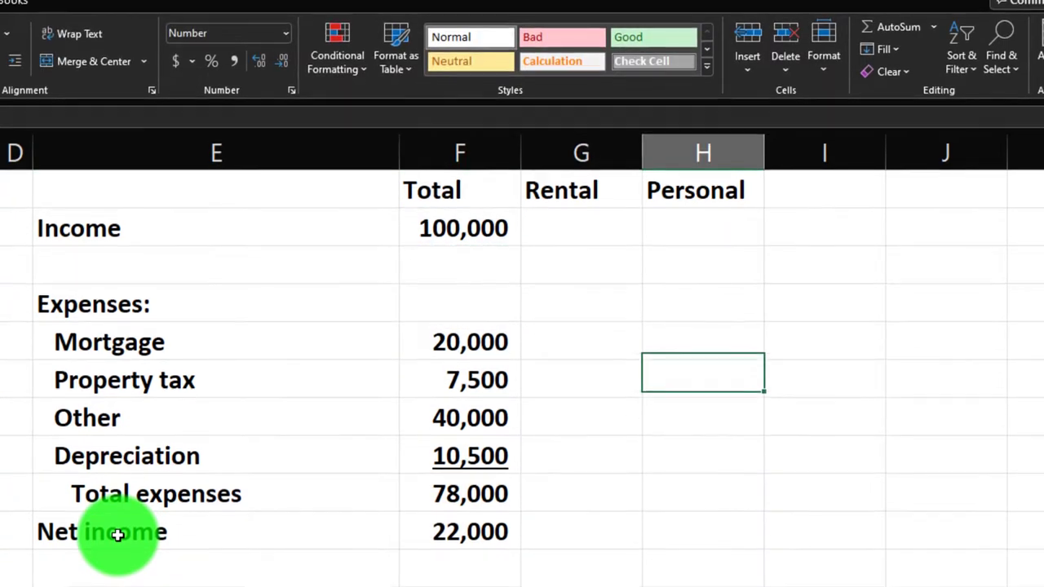
{"action": "key", "text": "Left"}
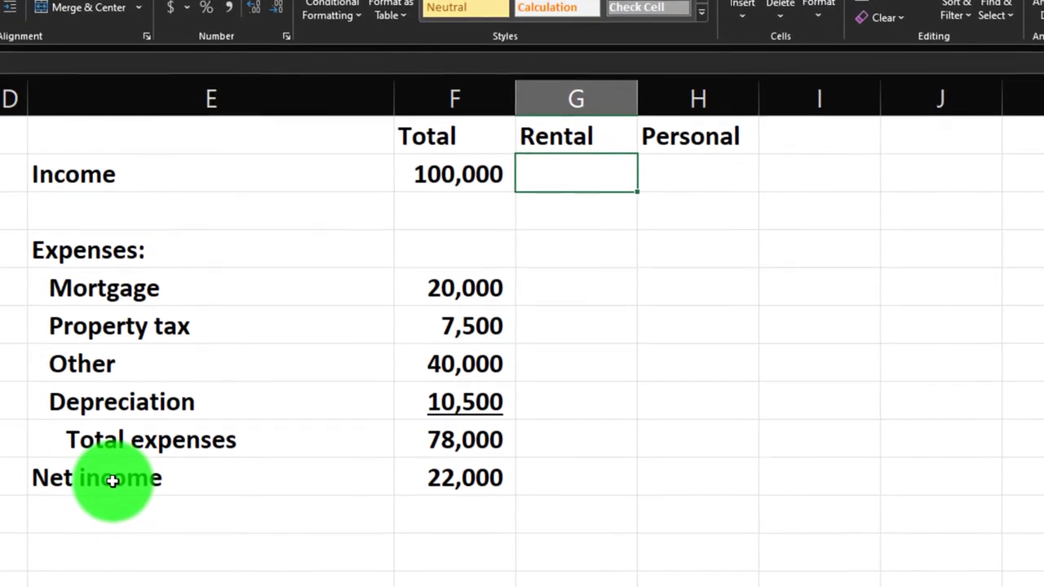
{"action": "type", "text": "="}
{"action": "key", "text": "Left"}
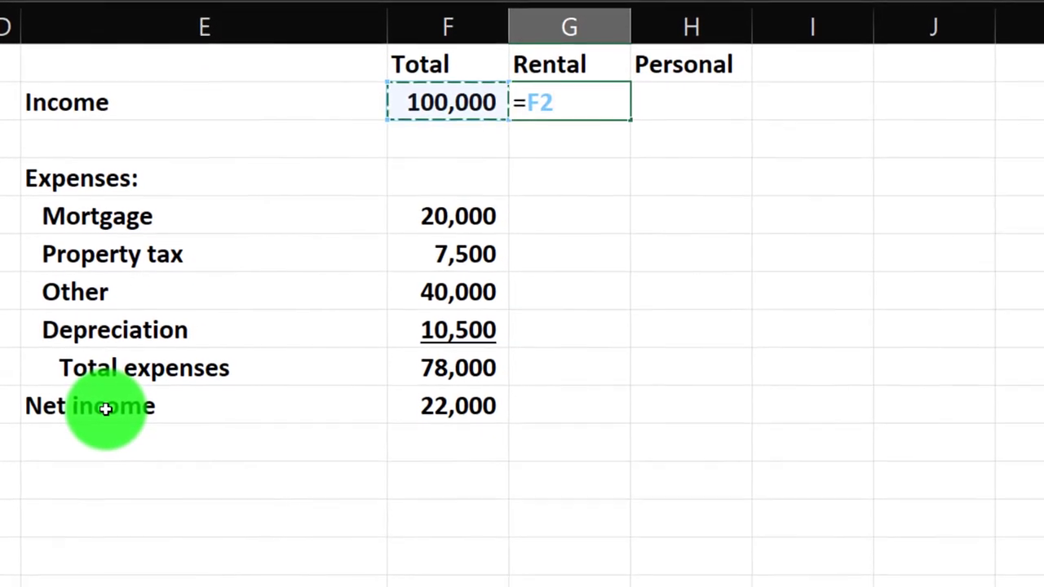
{"action": "key", "text": "Return"}
{"action": "key", "text": "Up"}
{"action": "key", "text": "Right"}
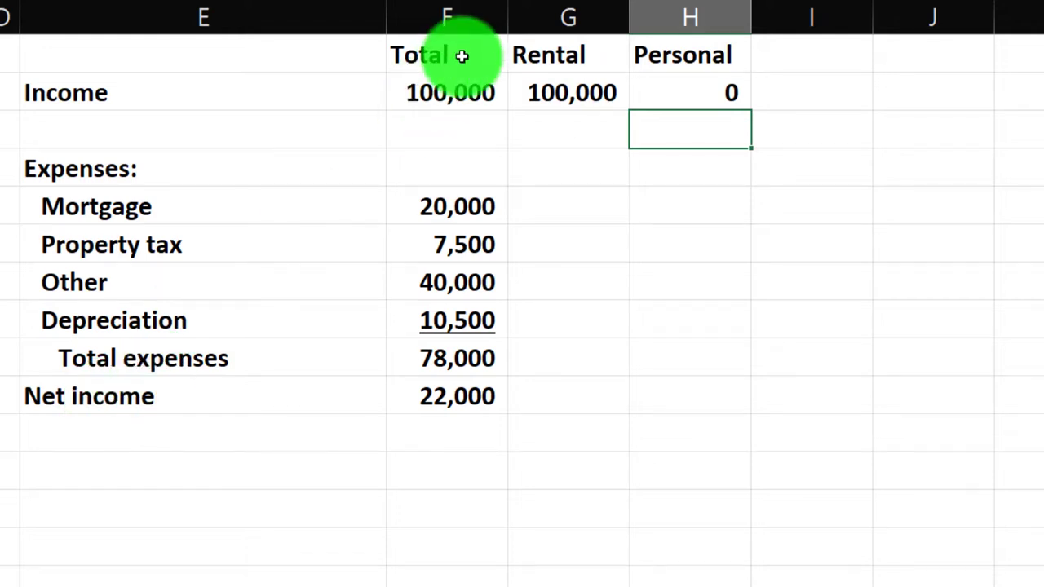
Step: Format the Total, Rental and Personal headers in F1:H1 with black fill, white text and centred alignment
{"action": "left_click_drag", "start_coordinate": [462, 54], "coordinate": [685, 54]}
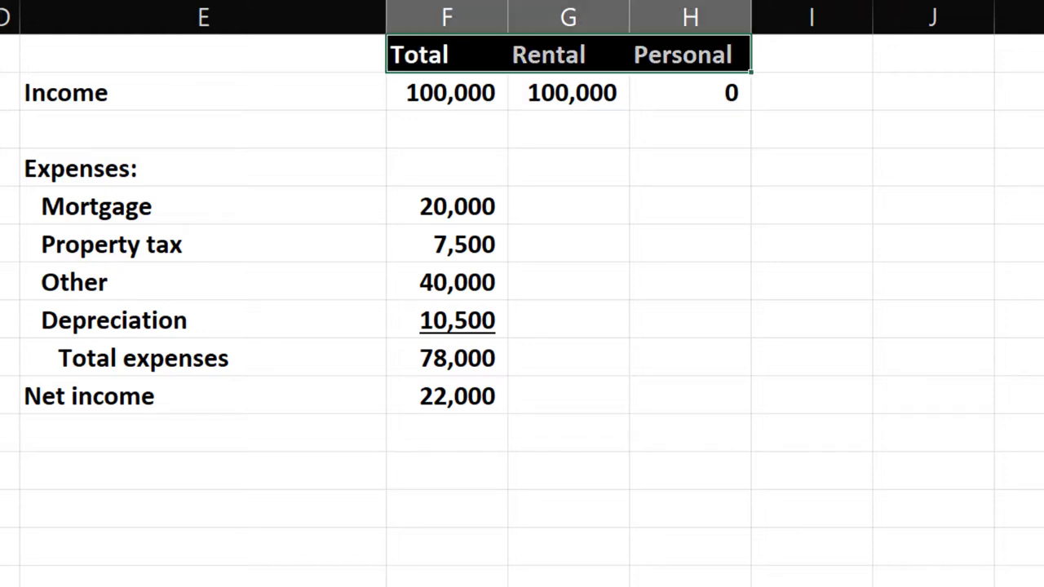
{"action": "key", "text": "alt+h"}
{"action": "key", "text": "a"}
{"action": "key", "text": "c"}
Step: Calculate the rental share of the mortgage in G5 as =F5*$C$1 and fill it down through Depreciation in G8
{"action": "left_click", "coordinate": [551, 205]}
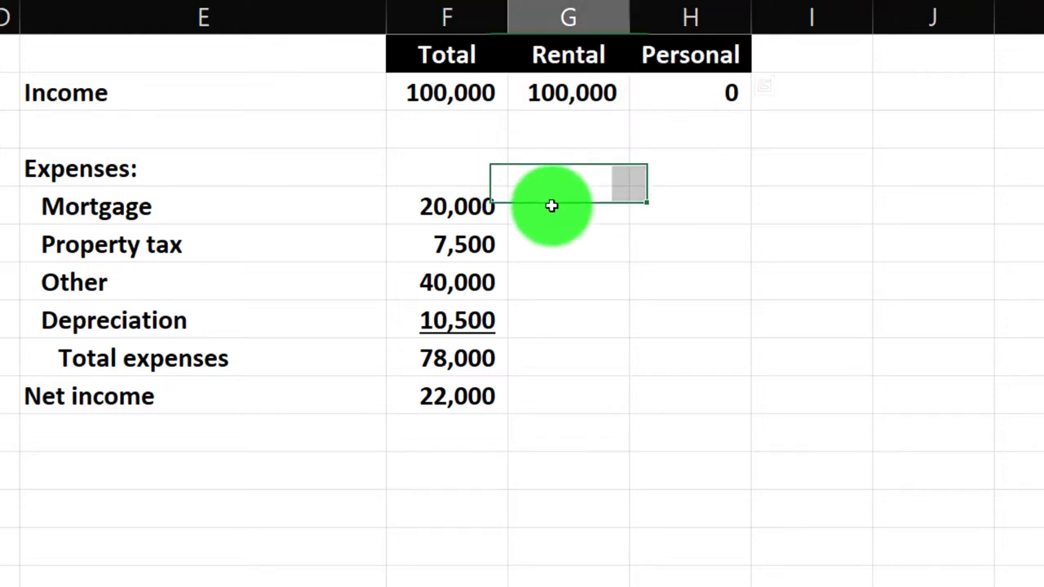
{"action": "type", "text": "="}
{"action": "key", "text": "Left"}
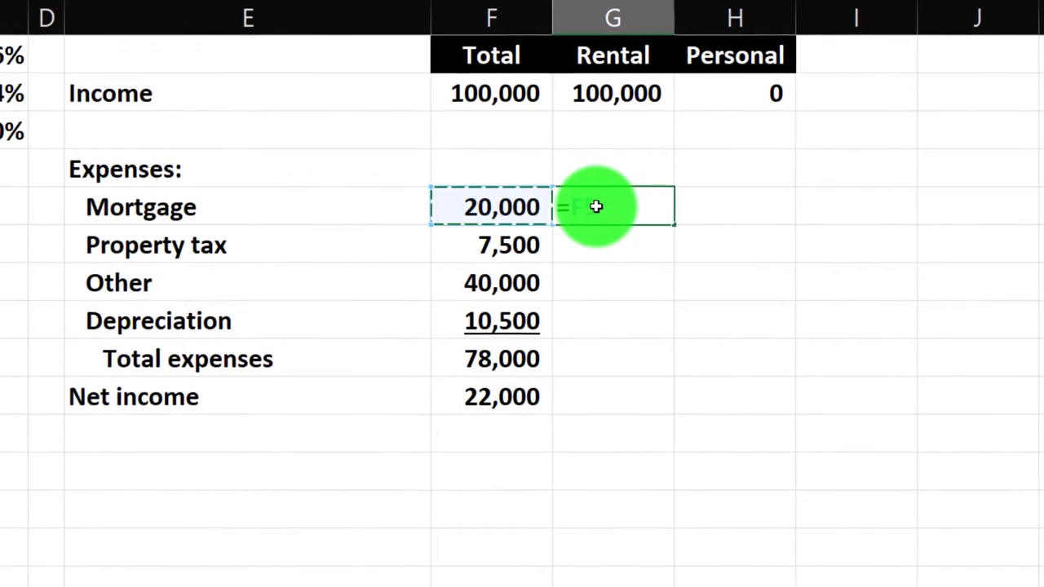
{"action": "type", "text": "*"}
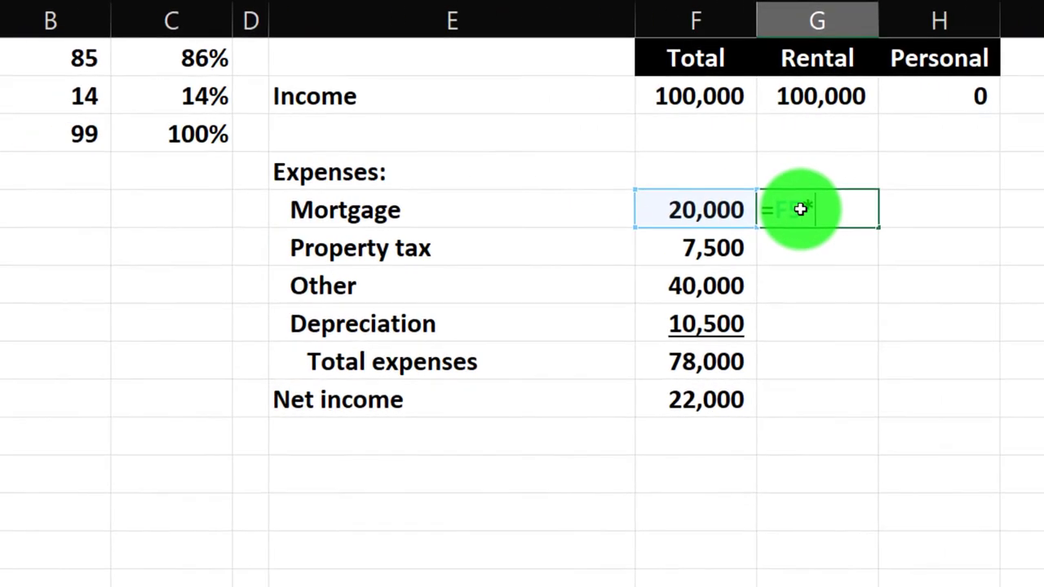
{"action": "key", "text": "Left"}
{"action": "key", "text": "Left"}
{"action": "key", "text": "Left"}
{"action": "key", "text": "Left"}
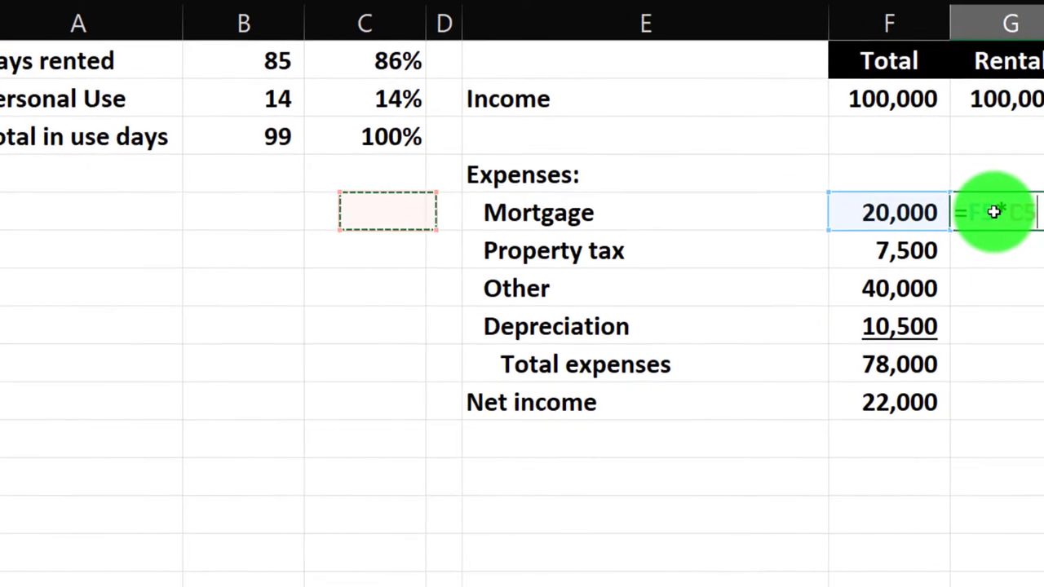
{"action": "key", "text": "Up"}
{"action": "key", "text": "Up"}
{"action": "key", "text": "Up"}
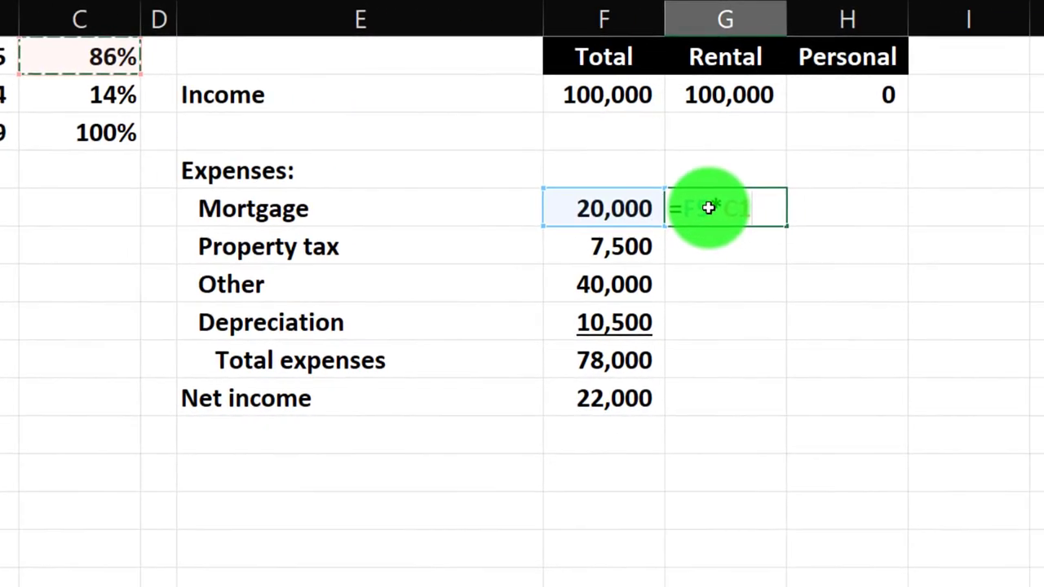
{"action": "key", "text": "F4"}
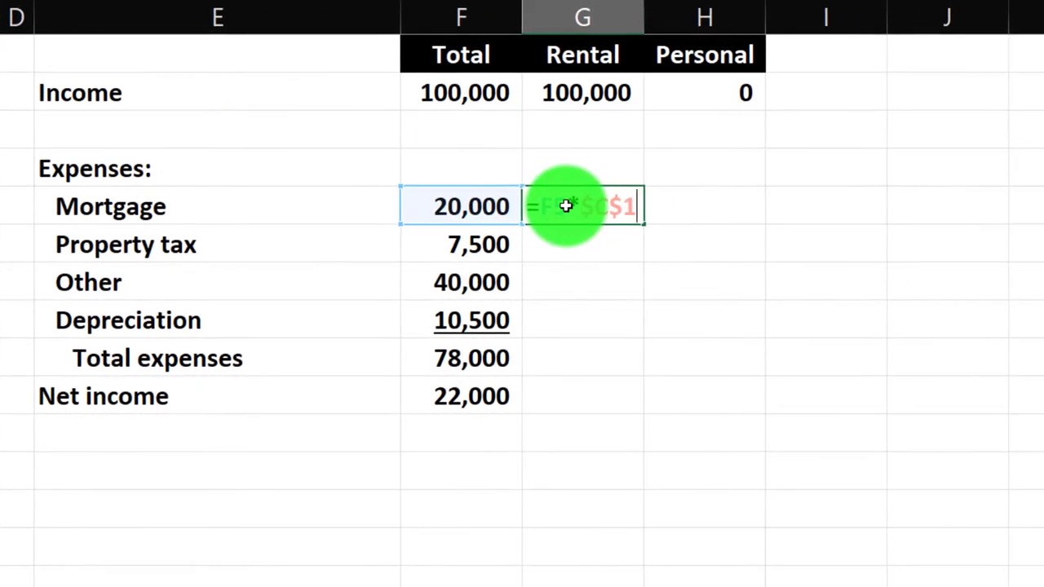
{"action": "key", "text": "Return"}
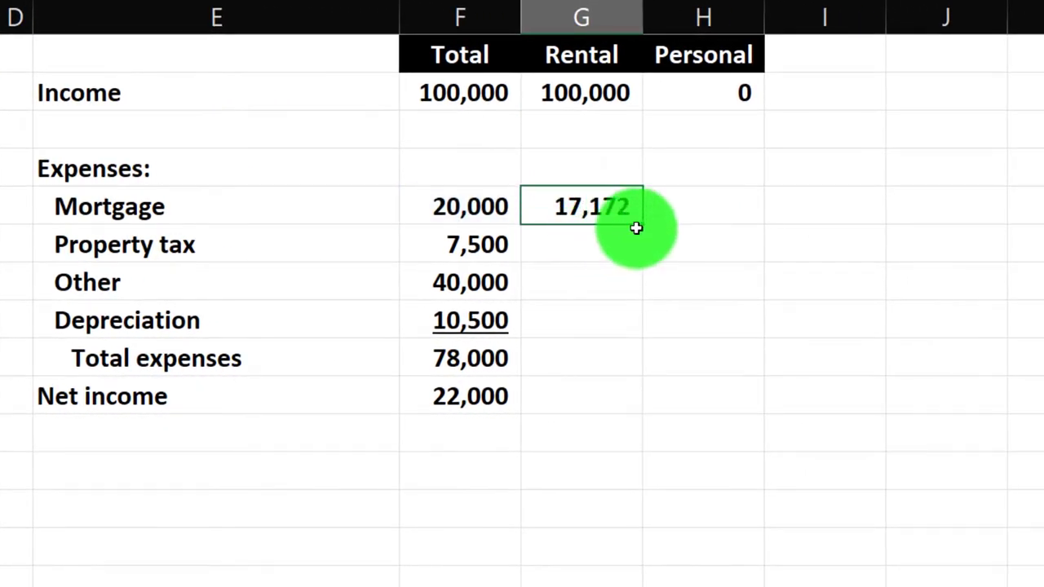
{"action": "left_click_drag", "start_coordinate": [645, 227], "coordinate": [641, 328]}
Step: Calculate the personal share of the mortgage in H5 as =F5*$C$2 and fill it down through Depreciation in H8
{"action": "left_click", "coordinate": [688, 215]}
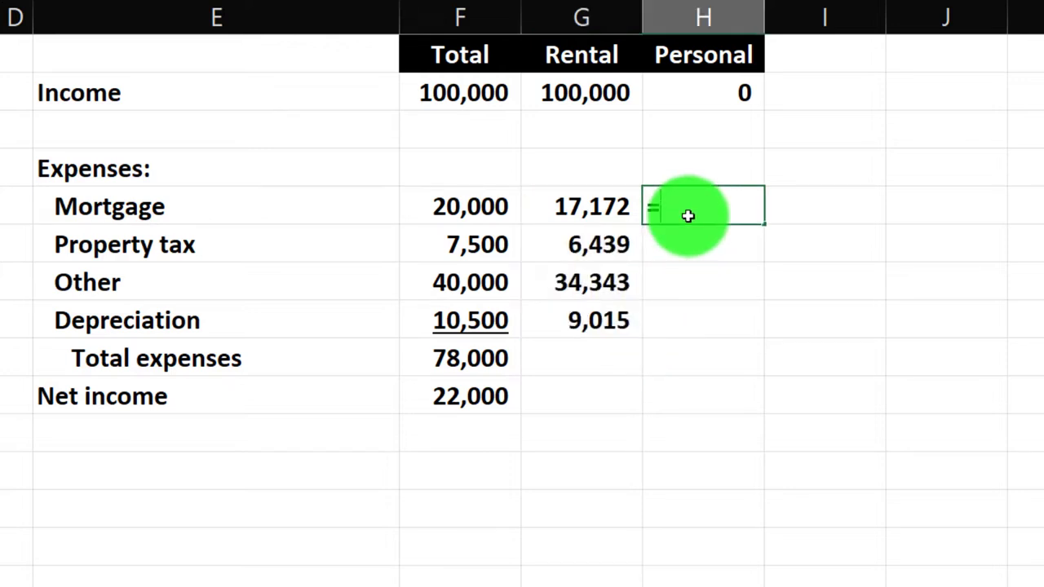
{"action": "type", "text": "=F5-G5"}
{"action": "key", "text": "Return"}
{"action": "key", "text": "Left"}
{"action": "key", "text": "Left"}
{"action": "type", "text": "*"}
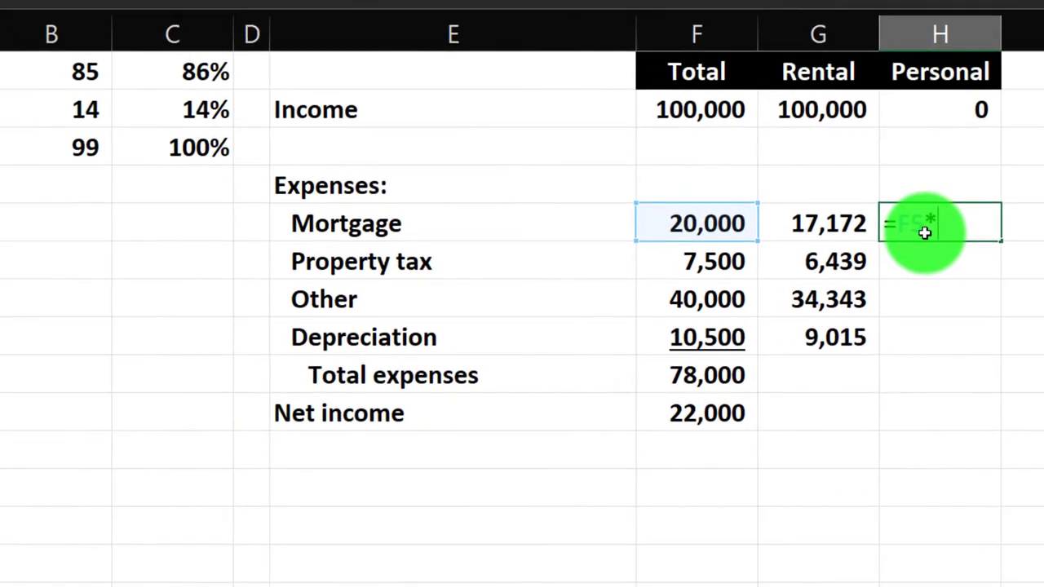
{"action": "key", "text": "Left"}
{"action": "key", "text": "Left"}
{"action": "key", "text": "Left"}
{"action": "key", "text": "Left"}
{"action": "key", "text": "Left"}
{"action": "key", "text": "Up"}
{"action": "key", "text": "Up"}
{"action": "key", "text": "Up"}
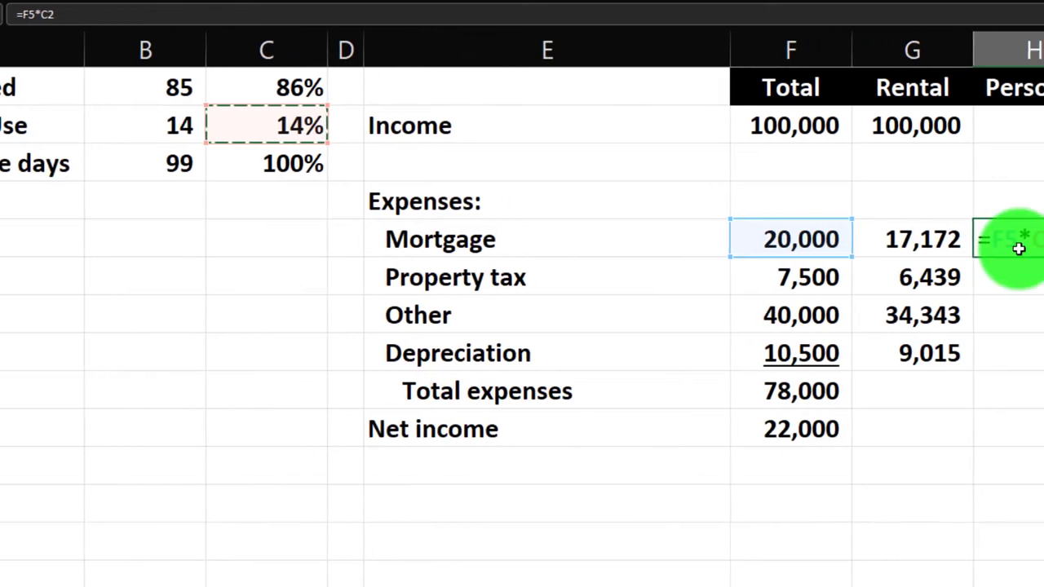
{"action": "key", "text": "F4"}
{"action": "key", "text": "Return"}
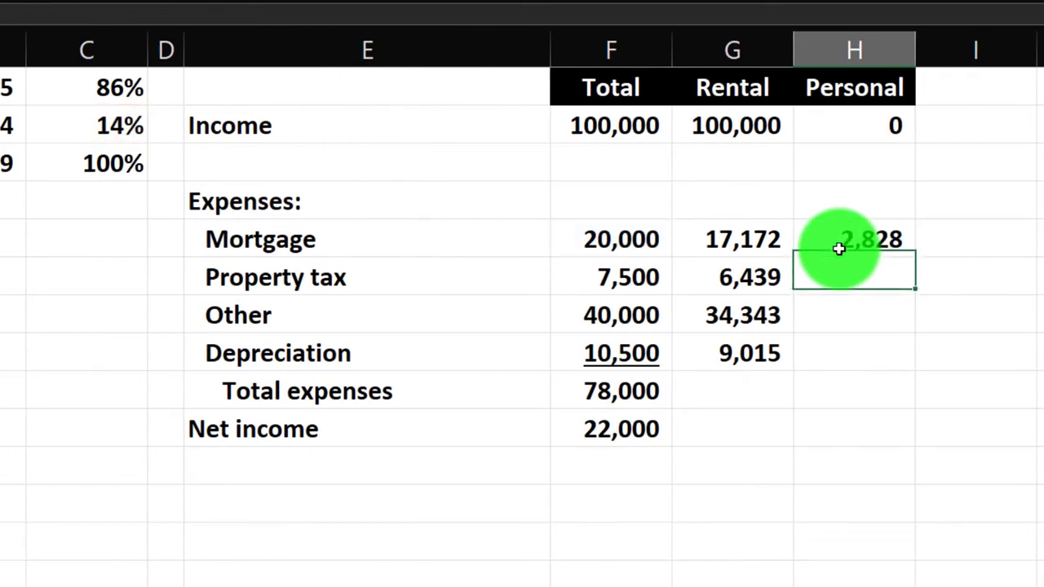
{"action": "left_click", "coordinate": [838, 248]}
{"action": "left_click_drag", "start_coordinate": [917, 257], "coordinate": [909, 363]}
Step: Add a "Total" heading in I1 and sum the rental and personal income G2:H2 in I2
{"action": "left_click", "coordinate": [961, 94]}
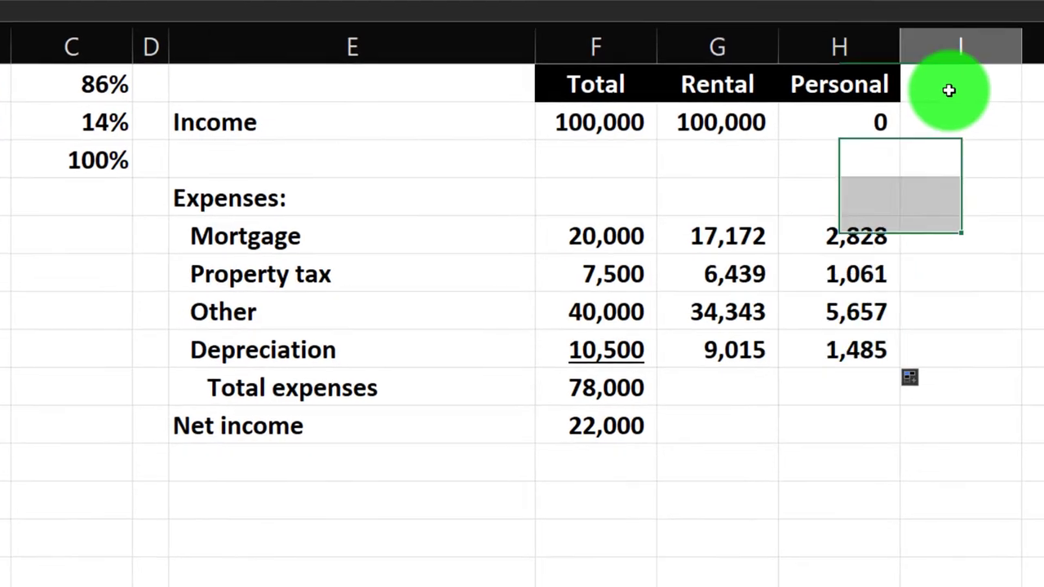
{"action": "type", "text": "Total"}
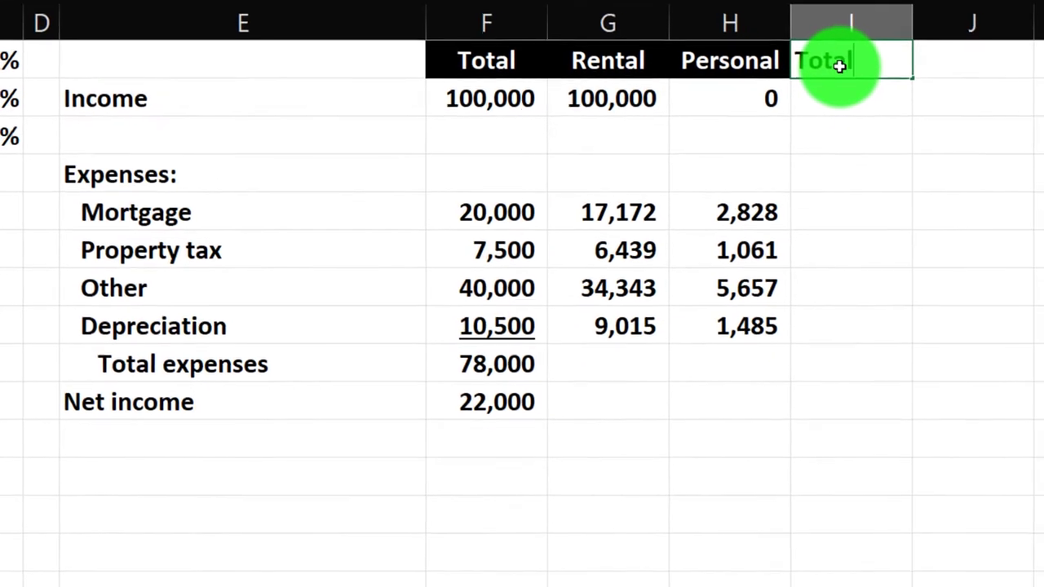
{"action": "key", "text": "Return"}
{"action": "type", "text": "+sum("}
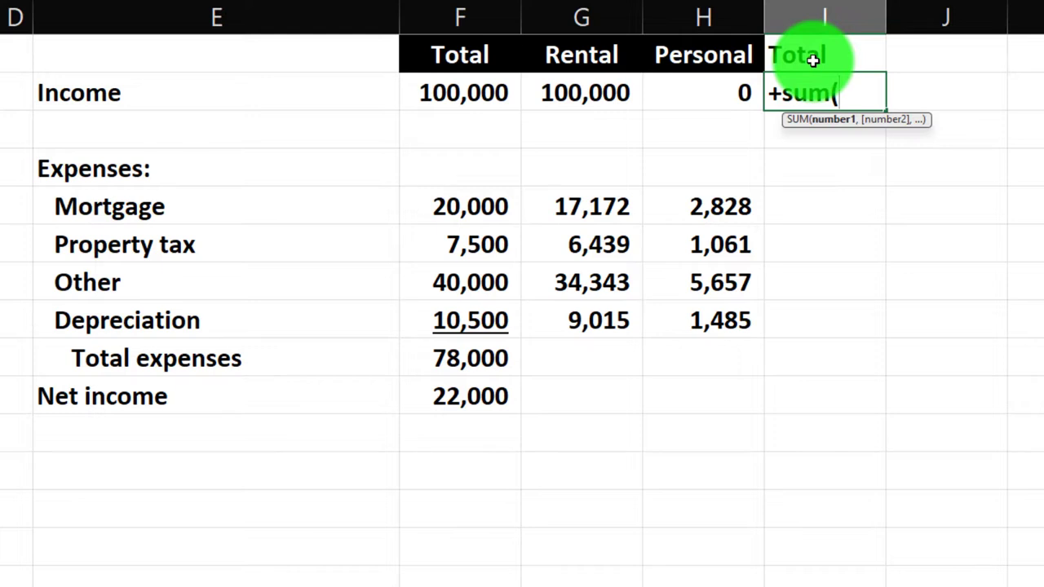
{"action": "key", "text": "Left"}
{"action": "key", "text": "shift+Left"}
{"action": "key", "text": "Return"}
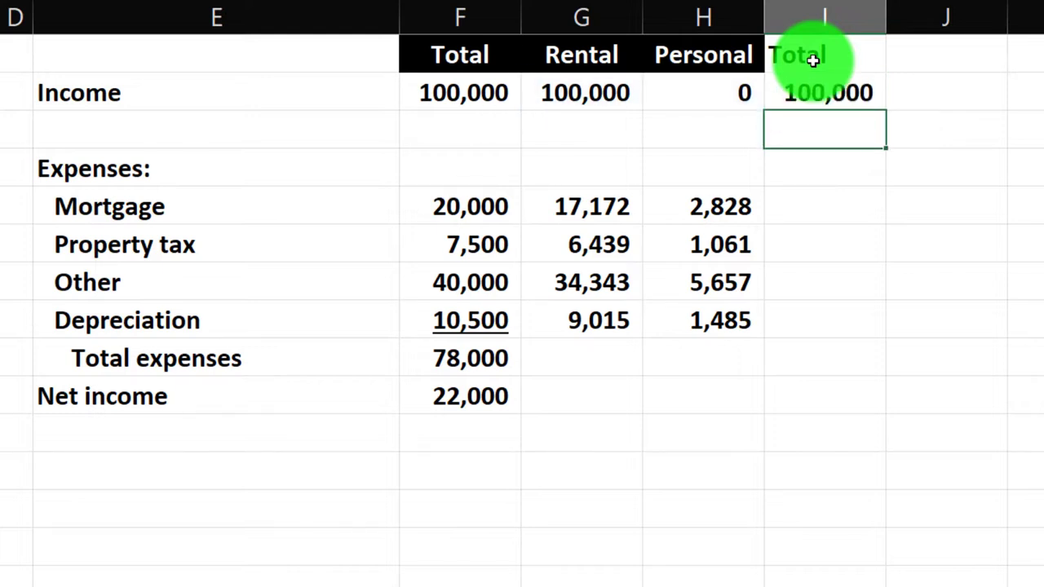
Step: Sum the rental and personal mortgage shares G5:H5 in I5
{"action": "type", "text": "=suM"}
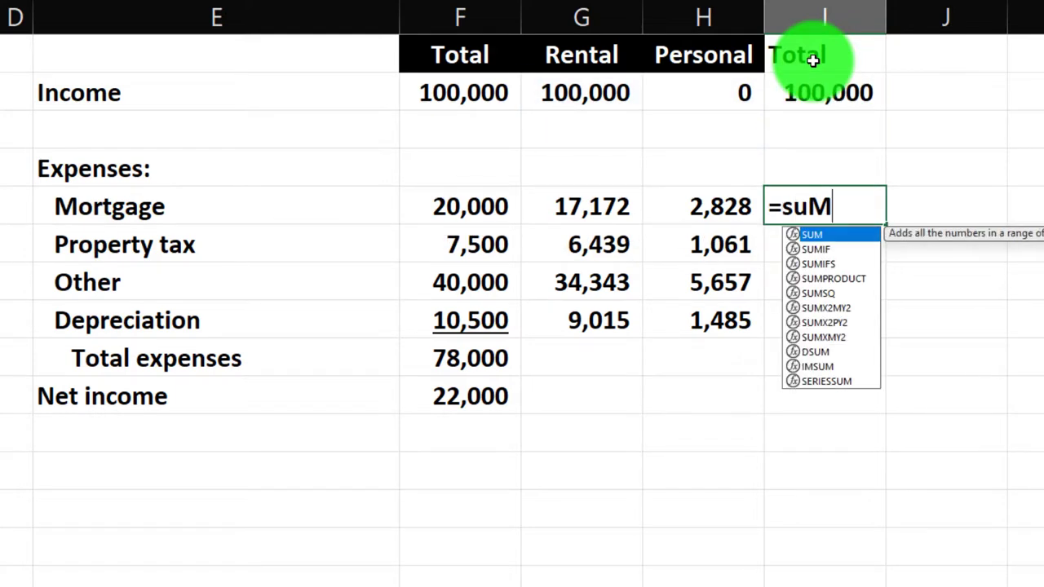
{"action": "type", "text": "("}
{"action": "key", "text": "Left"}
{"action": "key", "text": "shift+Left"}
{"action": "key", "text": "Return"}
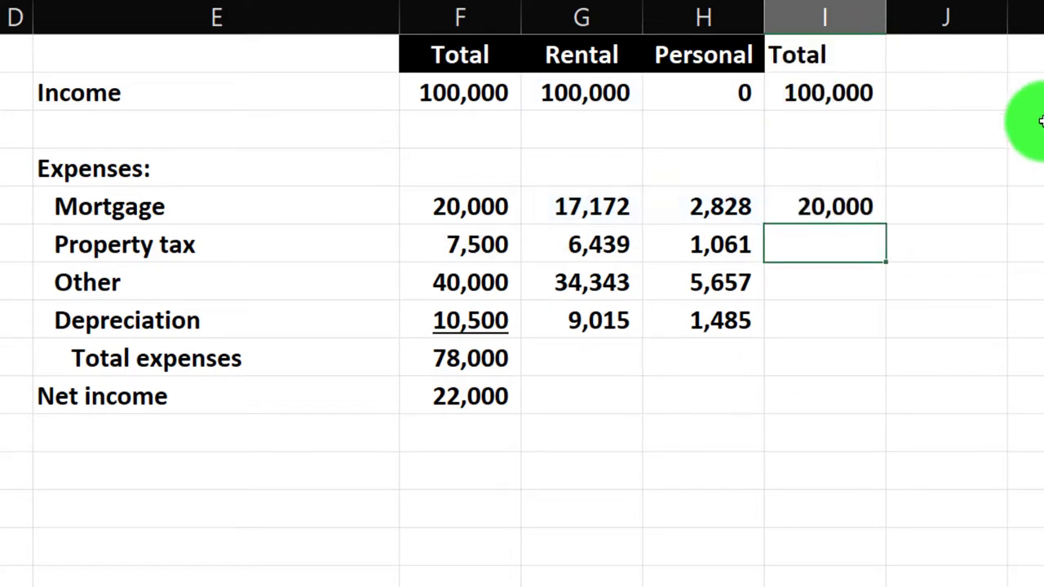
Step: Sum the rental expenses G5:G8 in G9 and fill the formula across the Total expenses row to I9
{"action": "left_click", "coordinate": [593, 350]}
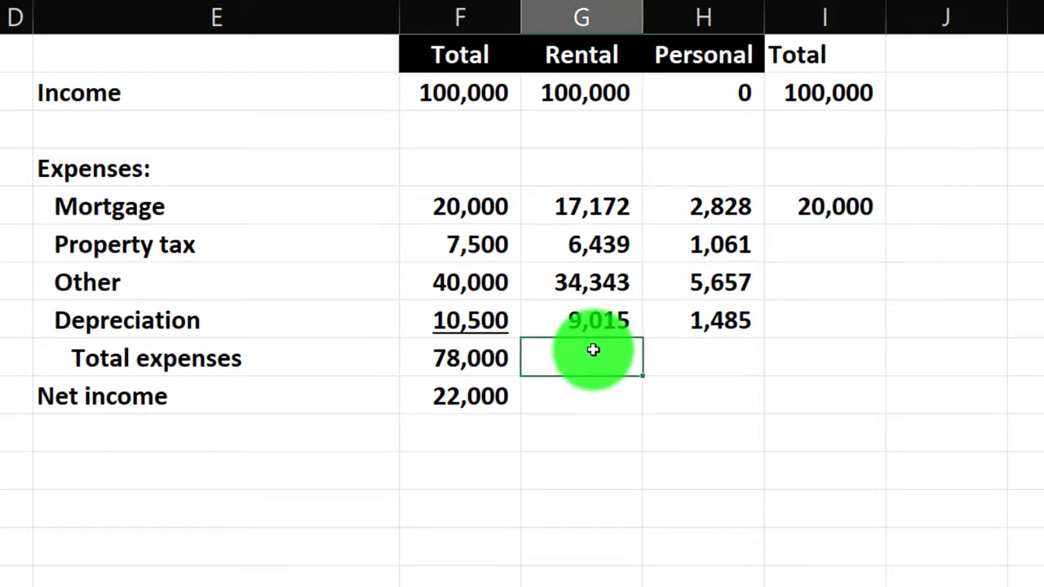
{"action": "type", "text": "="}
{"action": "key", "text": "Up"}
{"action": "key", "text": "Up"}
{"action": "key", "text": "Up"}
{"action": "key", "text": "Up"}
{"action": "key", "text": "Up"}
{"action": "key", "text": "Up"}
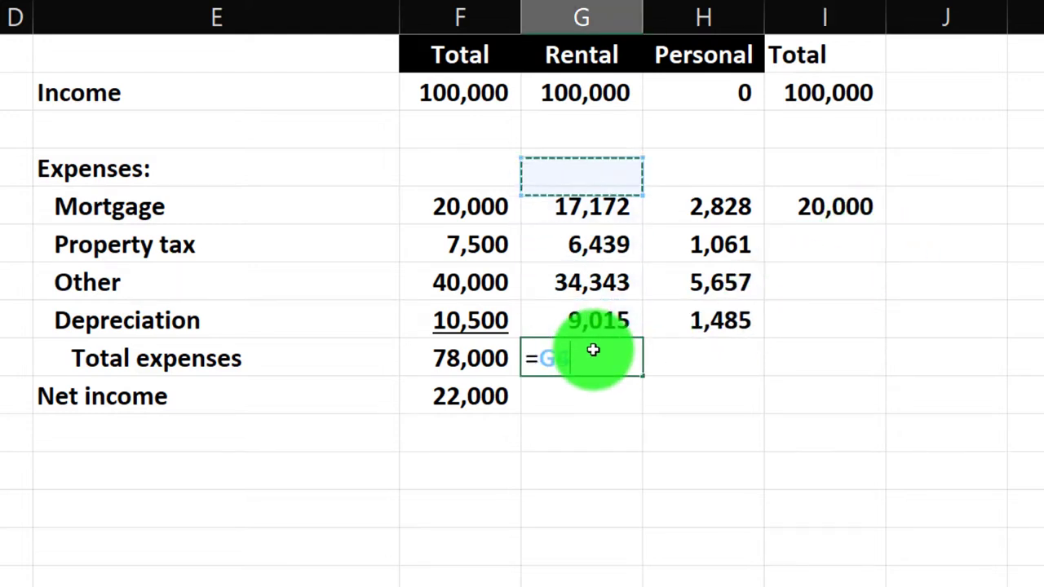
{"action": "key", "text": "BackSpace"}
{"action": "key", "text": "BackSpace"}
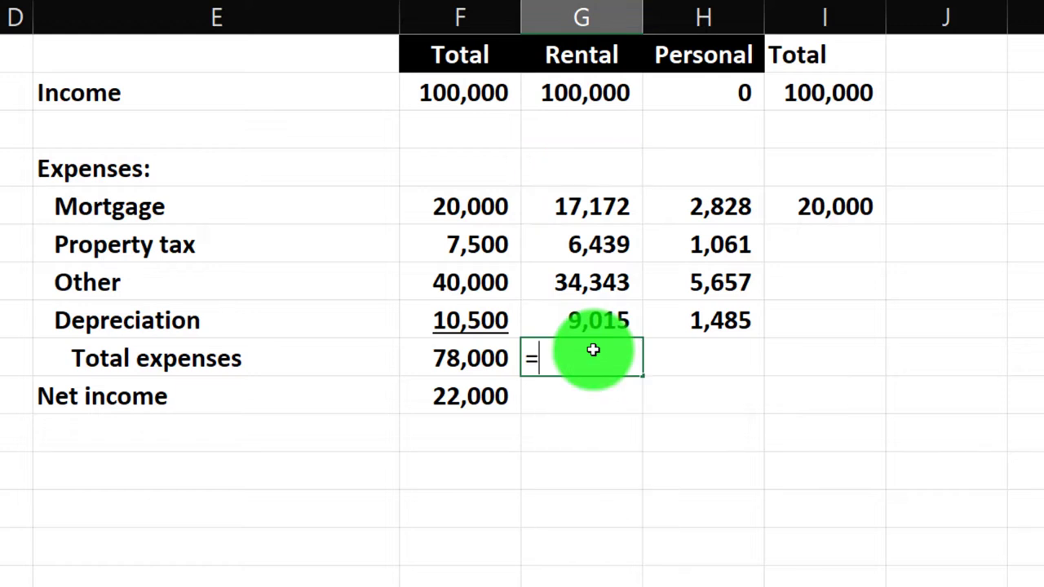
{"action": "type", "text": "sum("}
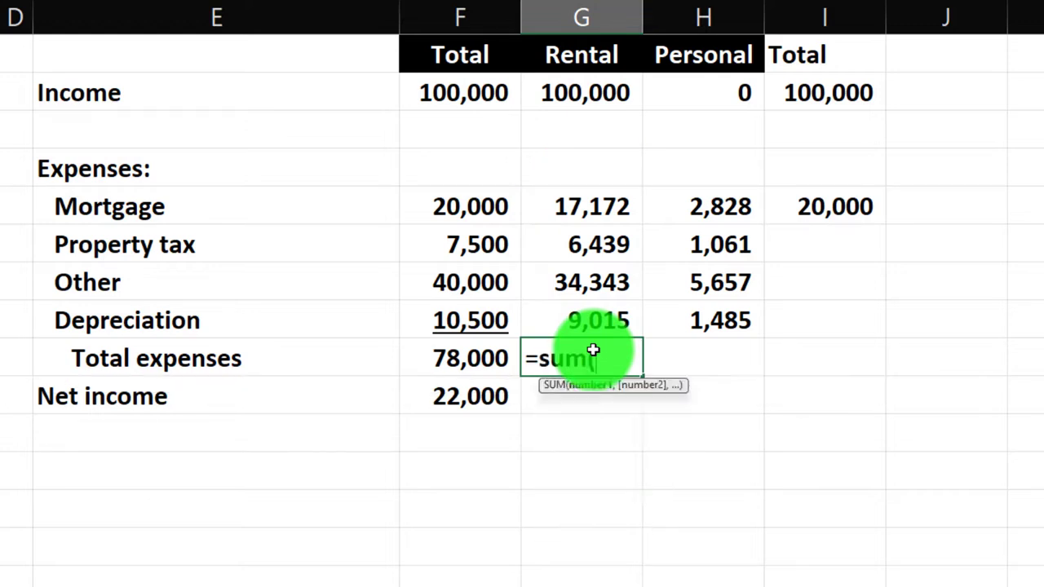
{"action": "key", "text": "Up"}
{"action": "key", "text": "shift+Up"}
{"action": "key", "text": "shift+Up"}
{"action": "key", "text": "shift+Up"}
{"action": "key", "text": "Return"}
{"action": "key", "text": "Up"}
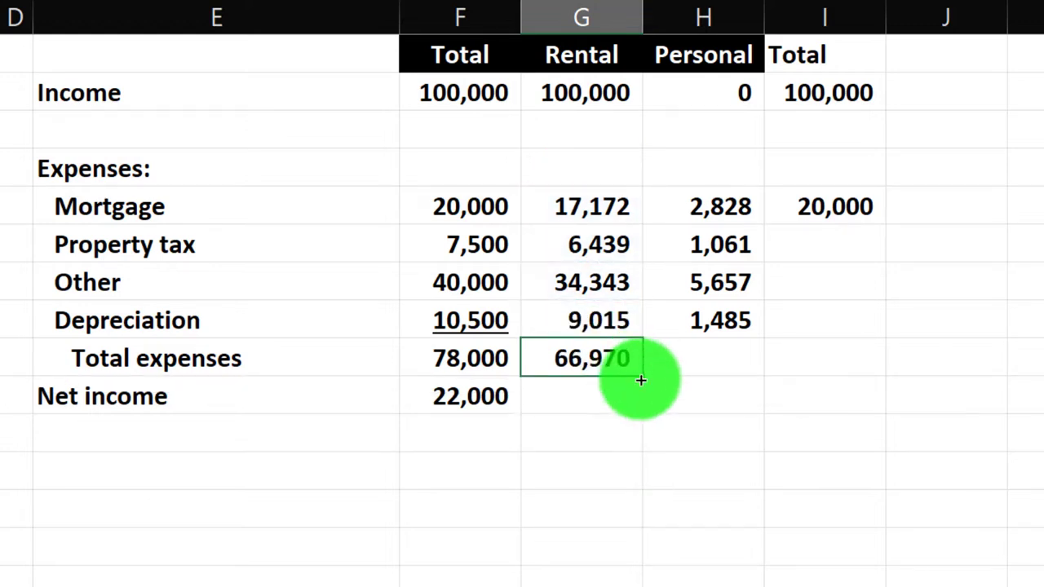
{"action": "left_click_drag", "start_coordinate": [644, 378], "coordinate": [836, 378]}
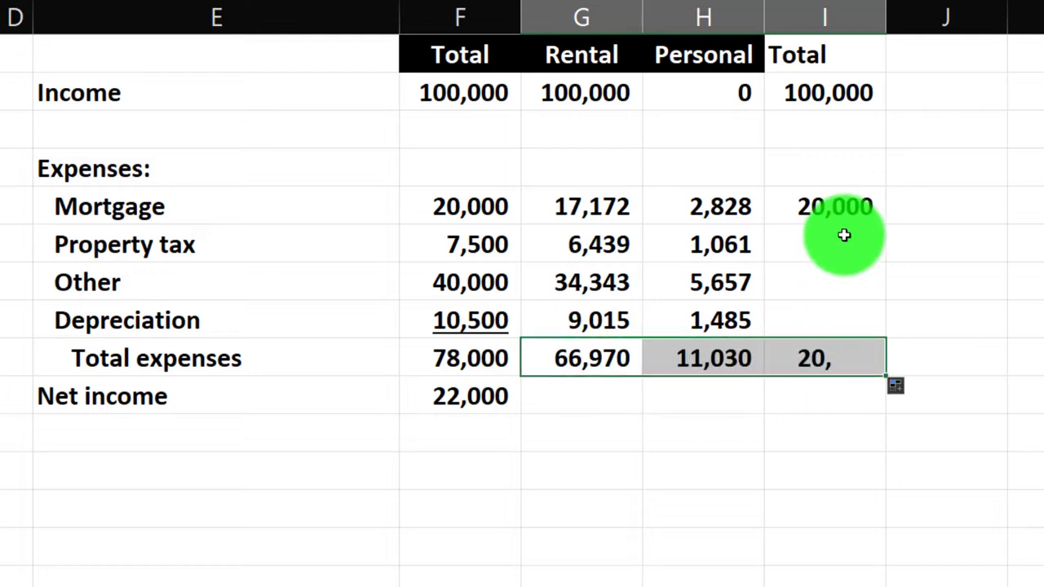
Step: Fill the Mortgage total in I5 down through Depreciation in I8, and fill the Net income formula from F10 across to I10
{"action": "left_click", "coordinate": [843, 207]}
{"action": "left_click_drag", "start_coordinate": [886, 226], "coordinate": [881, 325]}
{"action": "left_click", "coordinate": [504, 397]}
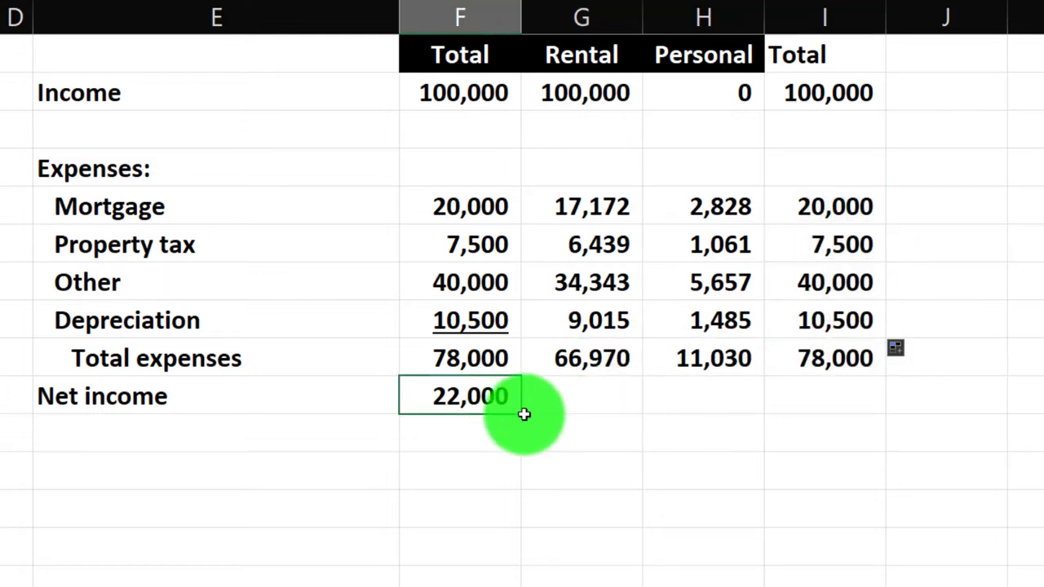
{"action": "left_click_drag", "start_coordinate": [523, 415], "coordinate": [830, 409]}
{"action": "left_click", "coordinate": [730, 454]}
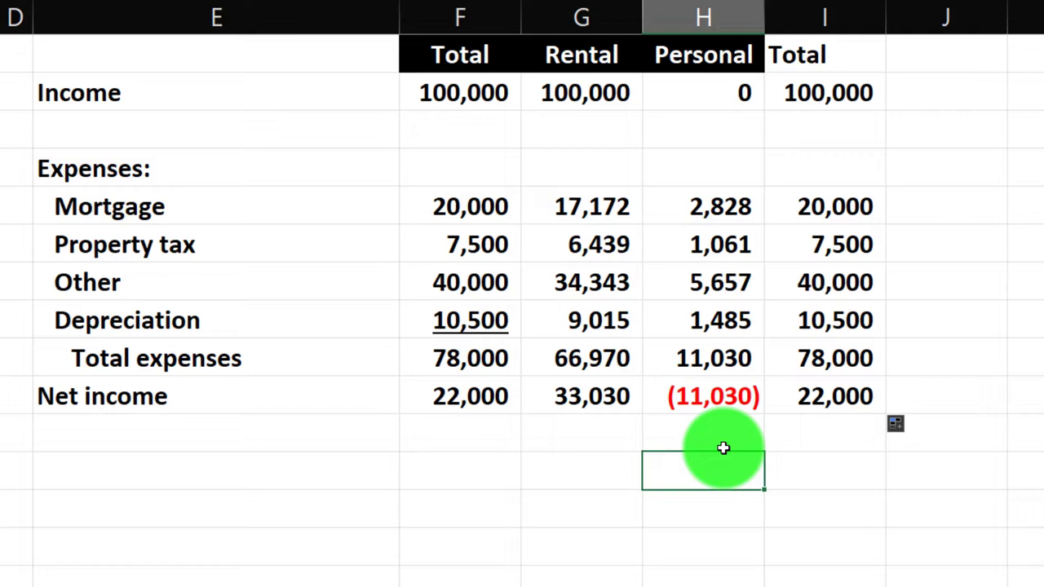
Step: Examine the Rental column figures from Income down to Net income
{"action": "left_click", "coordinate": [576, 96]}
{"action": "left_click_drag", "start_coordinate": [575, 96], "coordinate": [587, 394]}
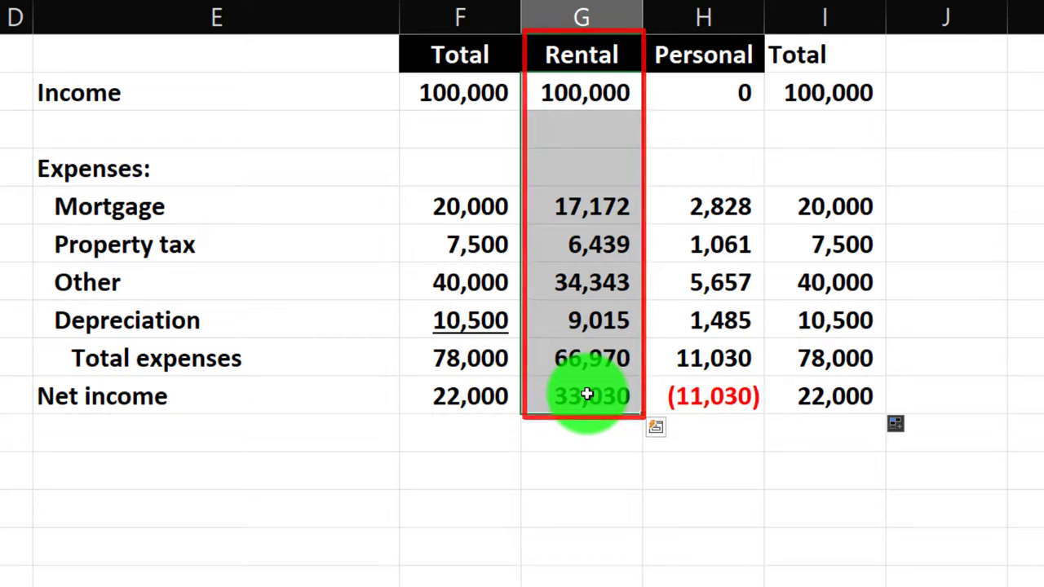
{"action": "left_click", "coordinate": [666, 206]}
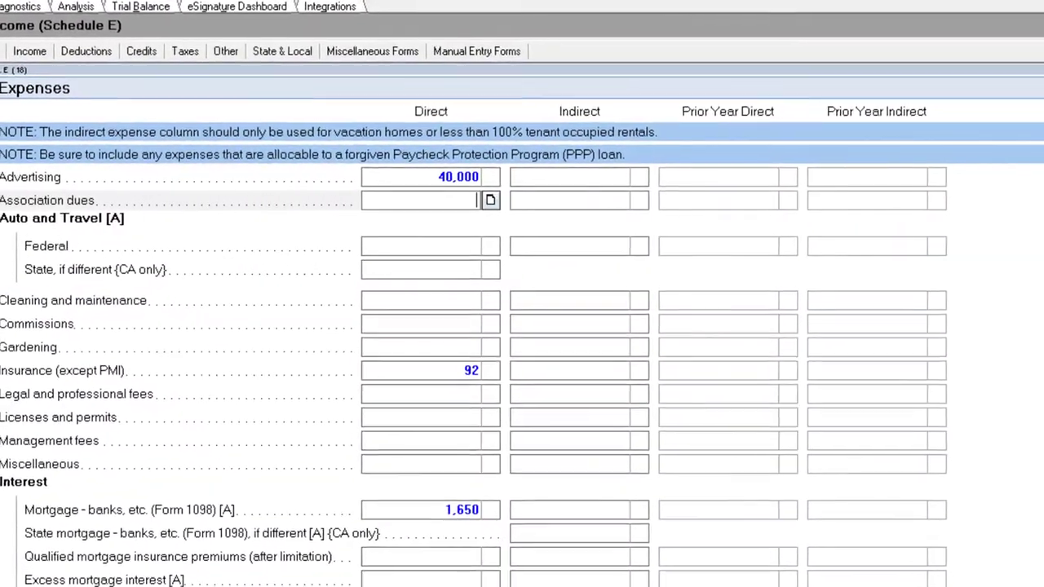
Step: In Lacerte's Schedule E details, set the number of days rented to 85 and the days of personal use to 14
{"action": "scroll", "coordinate": [259, 248], "scroll_direction": "up", "scroll_amount": 10}
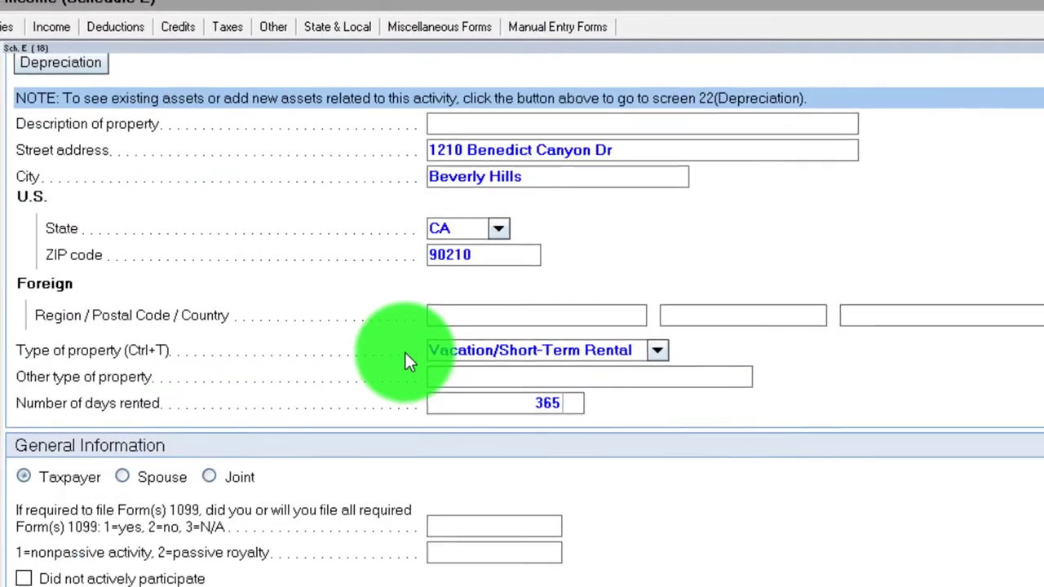
{"action": "left_click", "coordinate": [509, 405]}
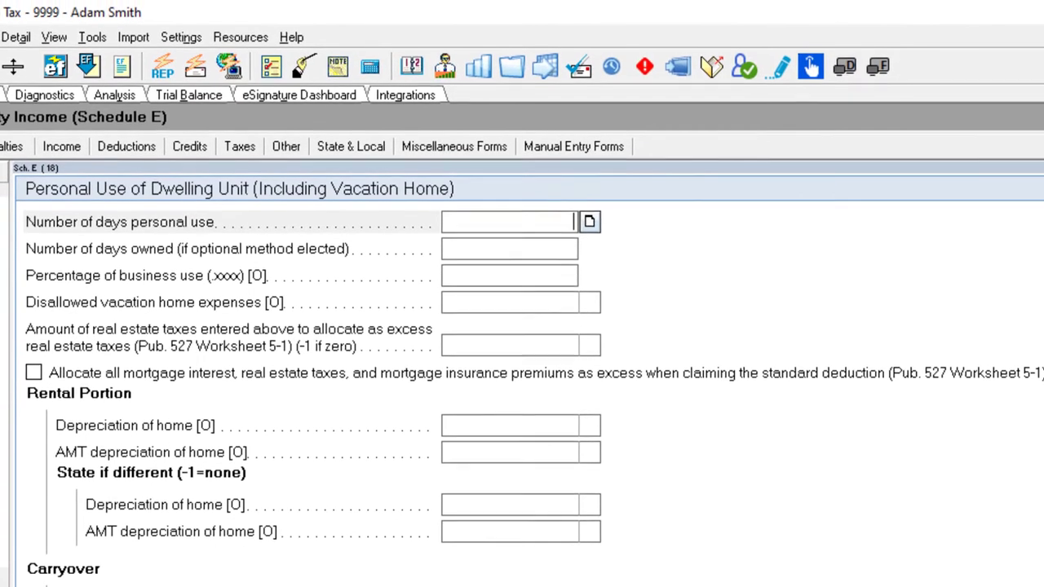
{"action": "left_click", "coordinate": [509, 222]}
{"action": "type", "text": "14"}
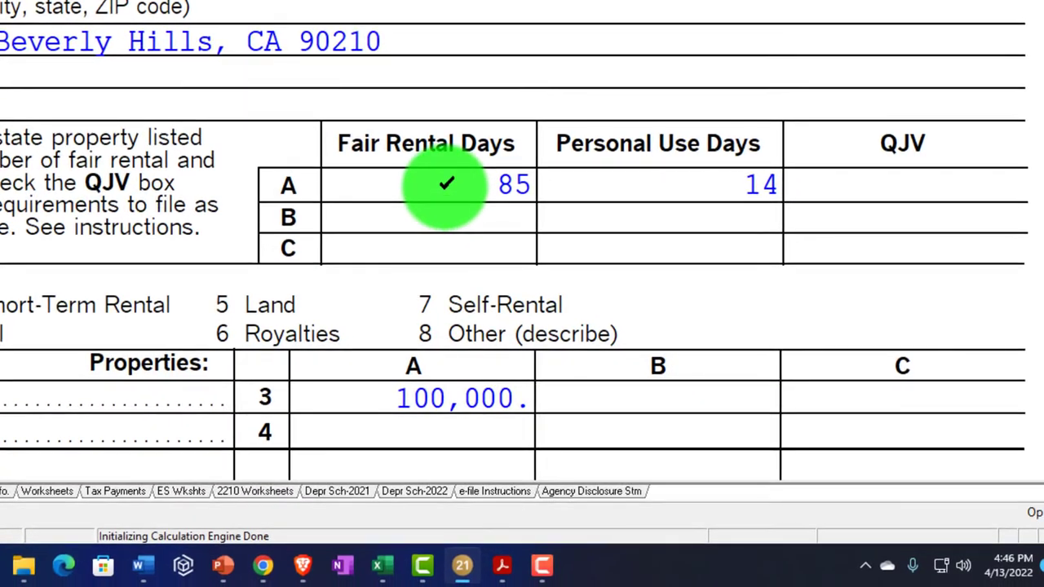
Step: Go from Schedule E's depreciation amount to its asset details and enter the percentage of business use for the Building
{"action": "scroll", "coordinate": [709, 181], "scroll_direction": "down", "scroll_amount": 5}
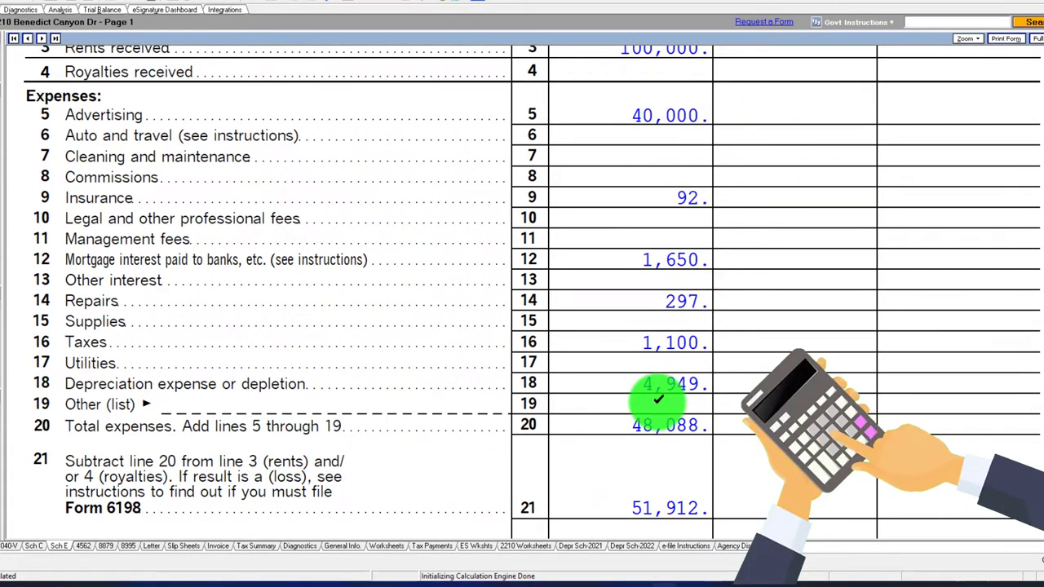
{"action": "double_click", "coordinate": [659, 398]}
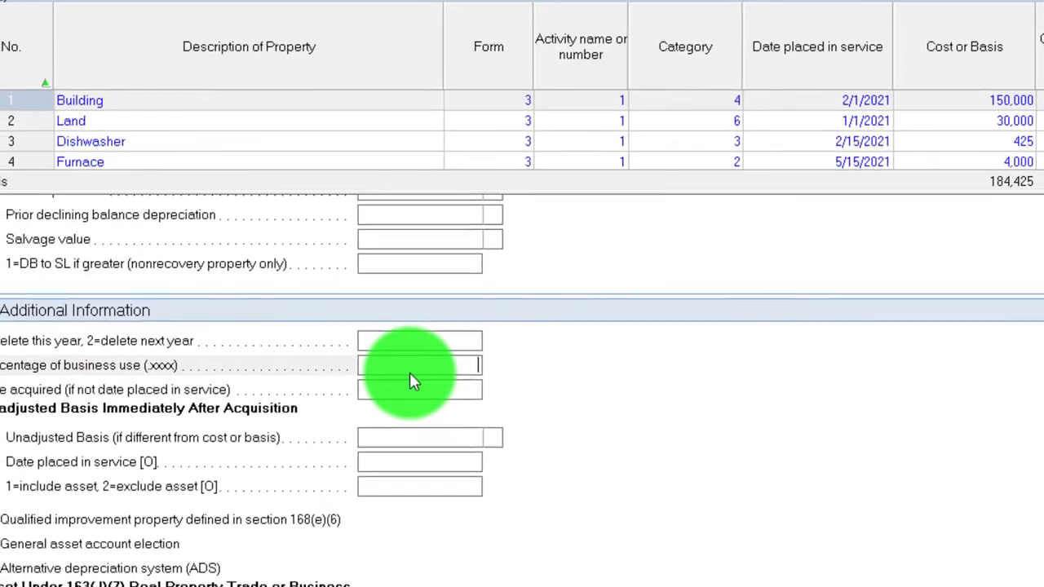
{"action": "left_click", "coordinate": [375, 419]}
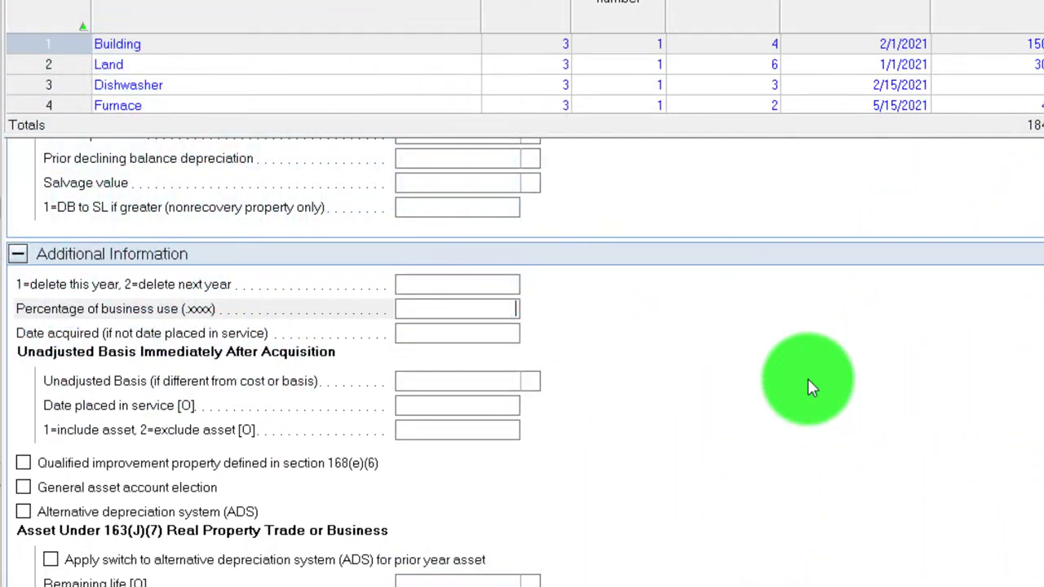
{"action": "type", "text": ".6"}
{"action": "key", "text": "Tab"}
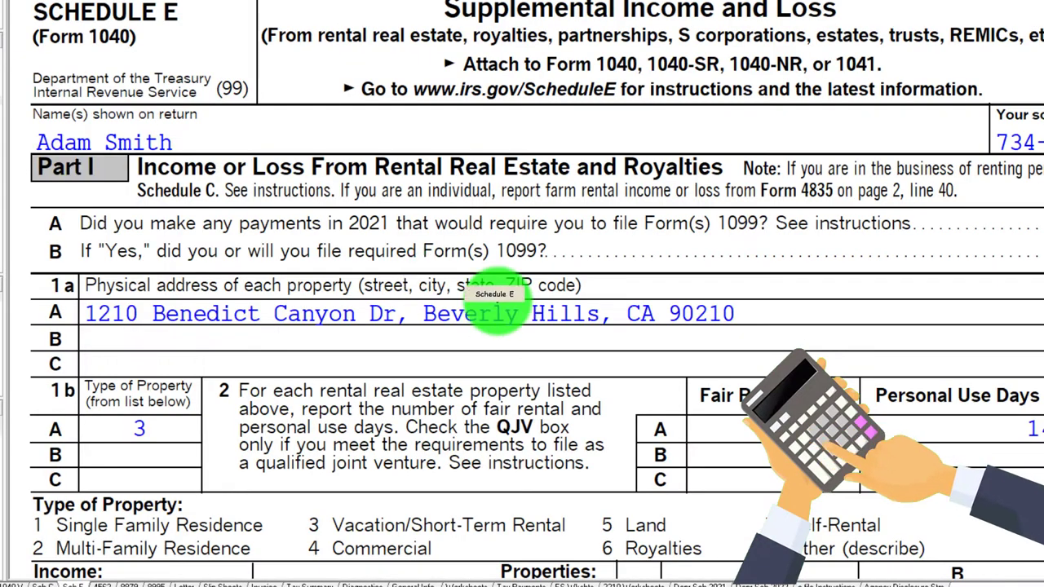
Step: Review the depreciation and total expenses on Schedule E, and the state and local taxes and mortgage interest on Schedule A
{"action": "scroll", "coordinate": [522, 294], "scroll_direction": "down", "scroll_amount": 5}
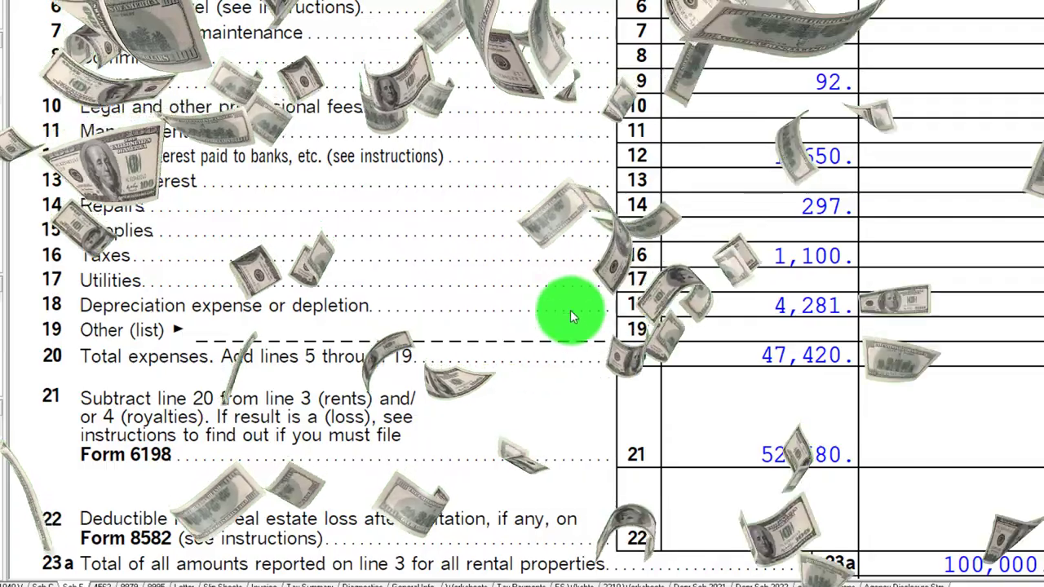
{"action": "scroll", "coordinate": [572, 308], "scroll_direction": "up", "scroll_amount": 3}
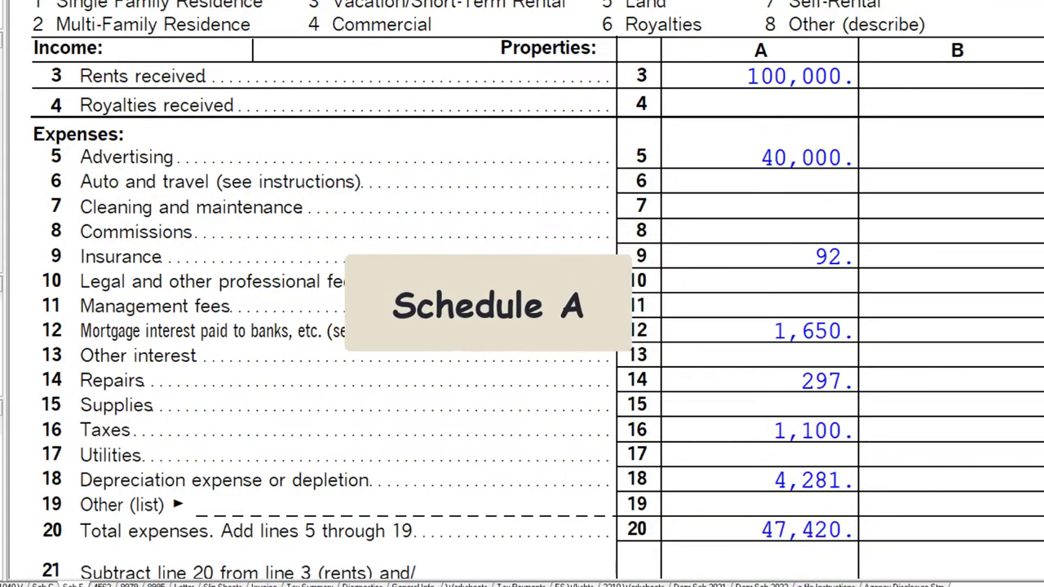
{"action": "left_click", "coordinate": [451, 249]}
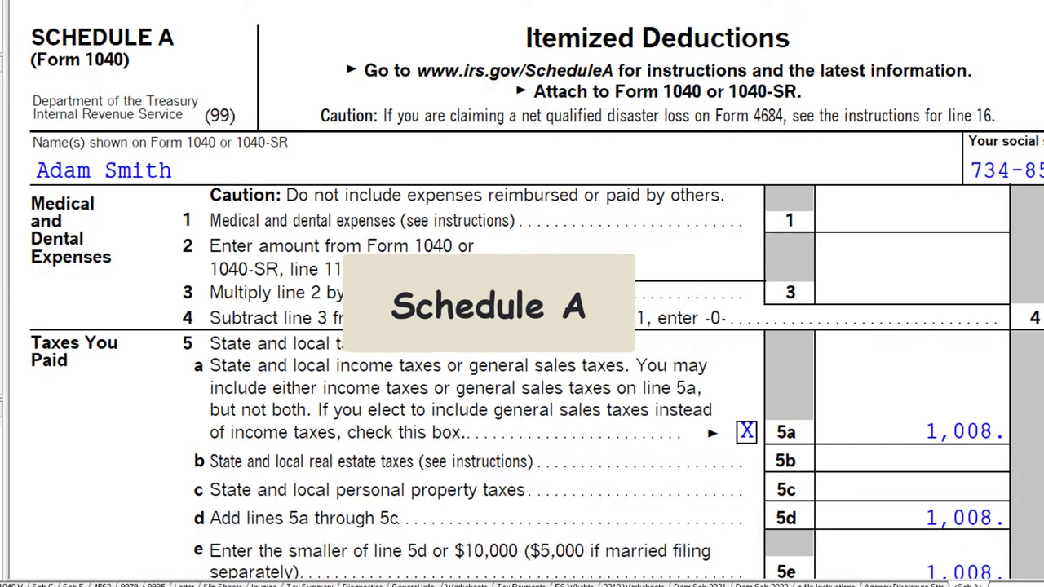
{"action": "scroll", "coordinate": [504, 296], "scroll_direction": "down", "scroll_amount": 3}
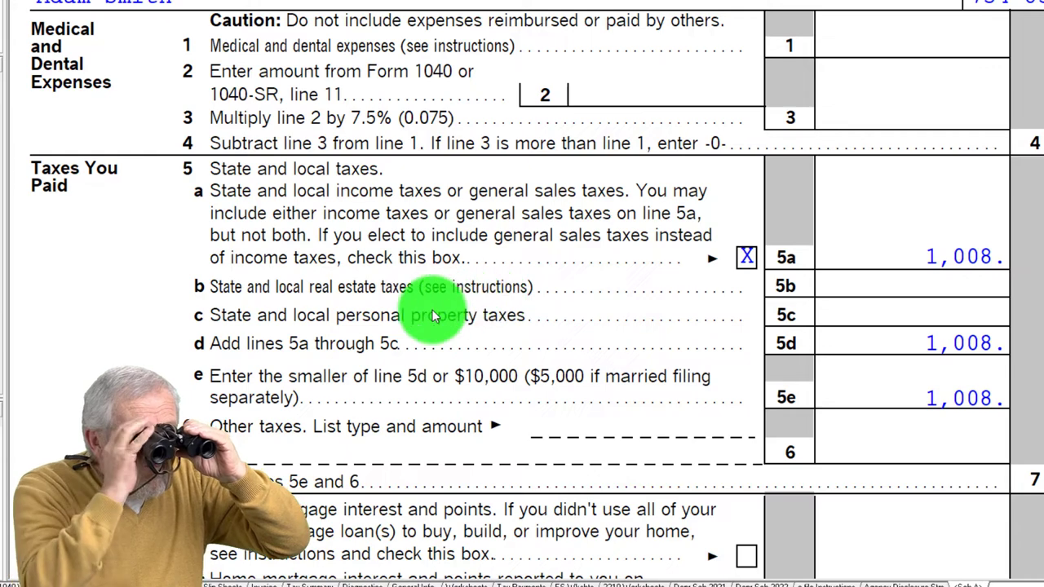
{"action": "scroll", "coordinate": [434, 317], "scroll_direction": "down", "scroll_amount": 6}
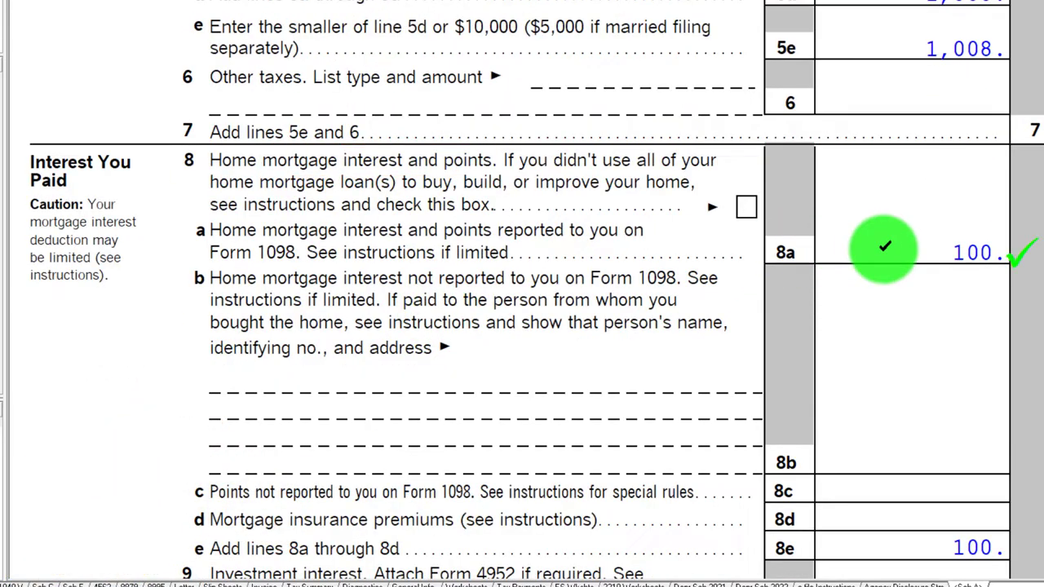
{"action": "scroll", "coordinate": [887, 277], "scroll_direction": "up", "scroll_amount": 2}
{"action": "scroll", "coordinate": [886, 300], "scroll_direction": "up", "scroll_amount": 2}
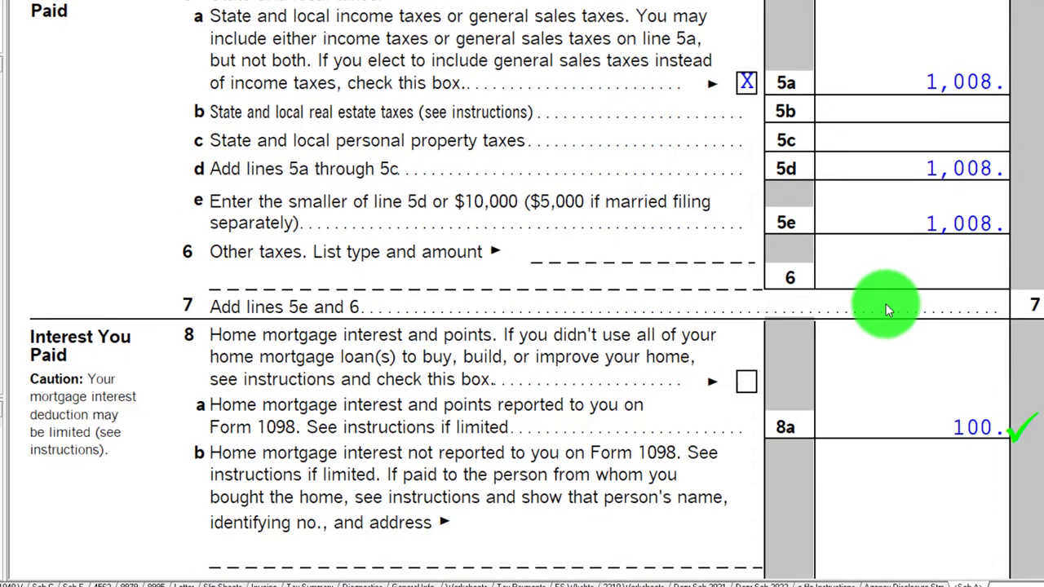
{"action": "scroll", "coordinate": [886, 306], "scroll_direction": "up", "scroll_amount": 2}
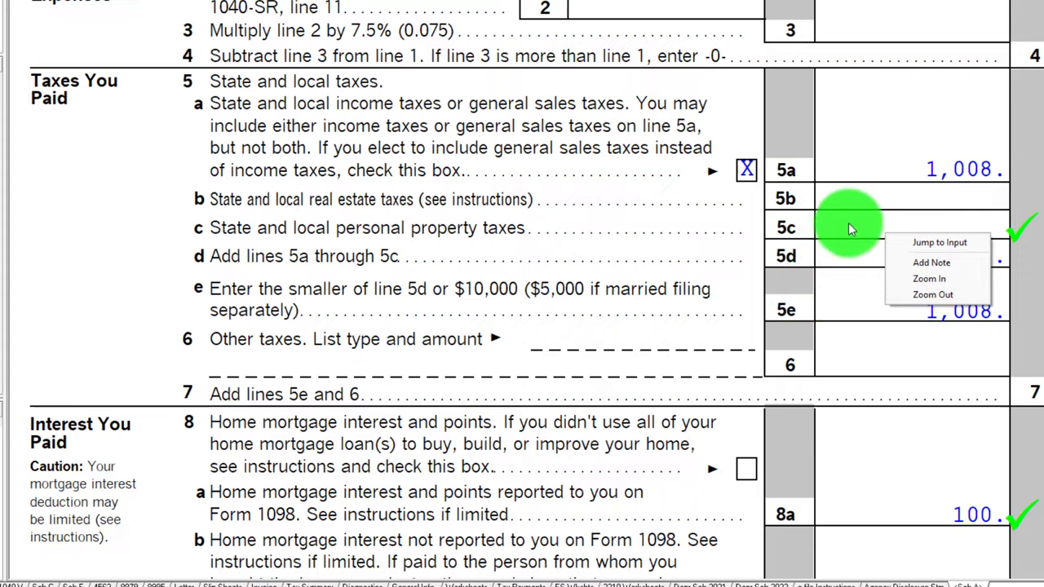
{"action": "left_click", "coordinate": [852, 216]}
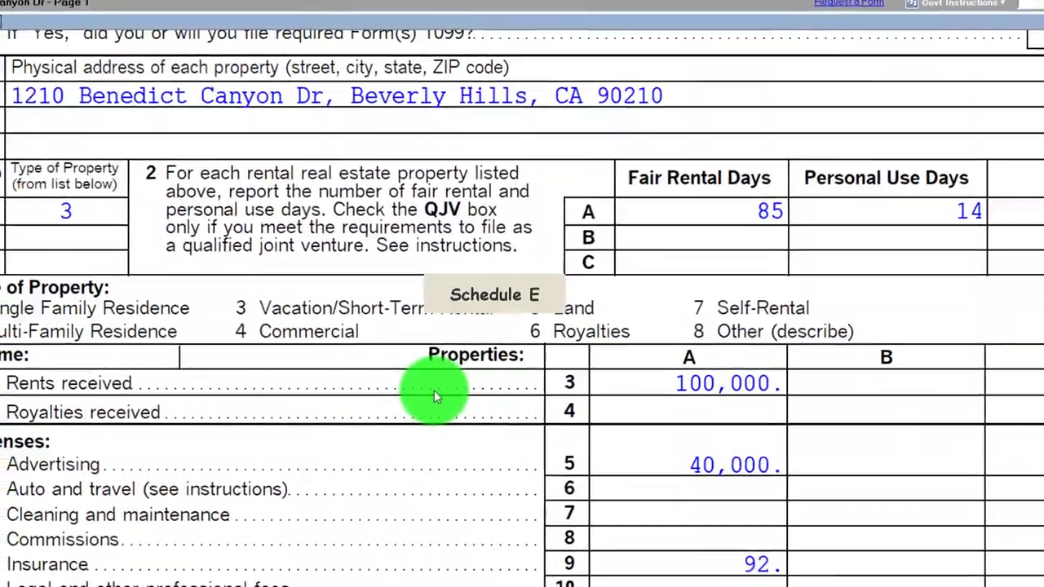
Step: Set the direct Advertising expense in the Schedule E rental property details to 160,000
{"action": "scroll", "coordinate": [459, 378], "scroll_direction": "down", "scroll_amount": 10}
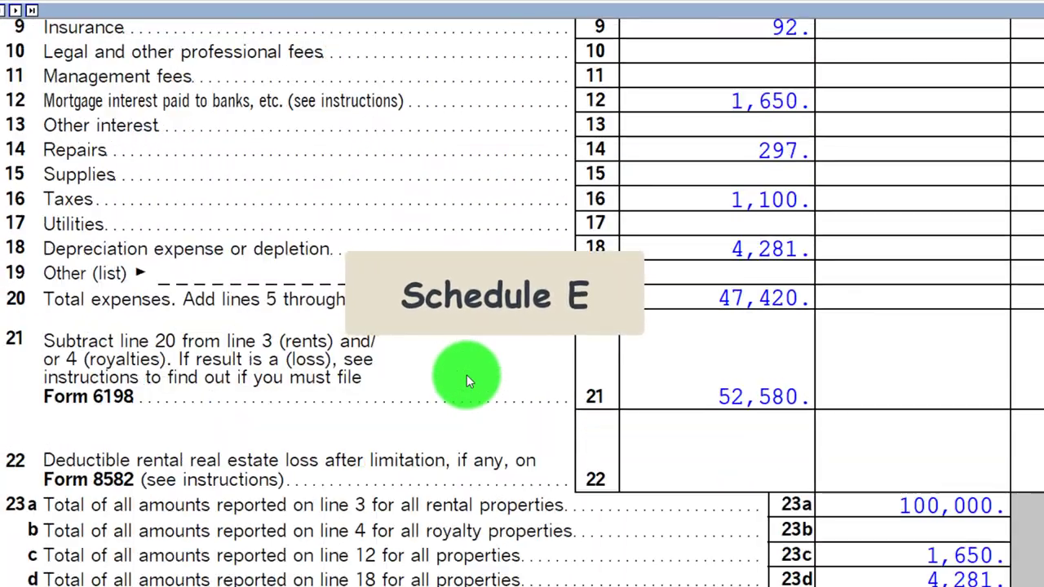
{"action": "scroll", "coordinate": [468, 376], "scroll_direction": "down", "scroll_amount": 3}
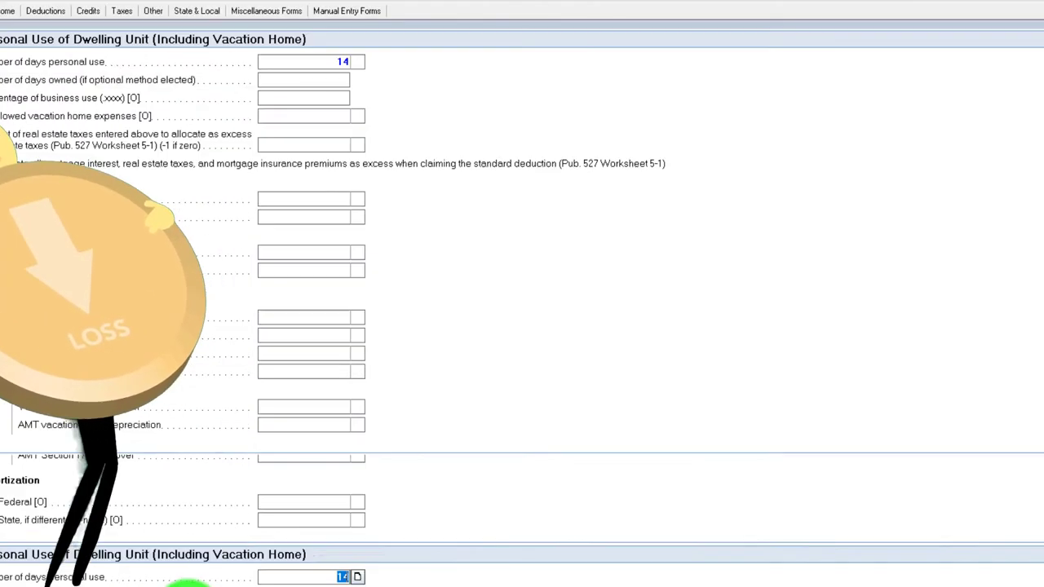
{"action": "scroll", "coordinate": [229, 298], "scroll_direction": "down", "scroll_amount": 10}
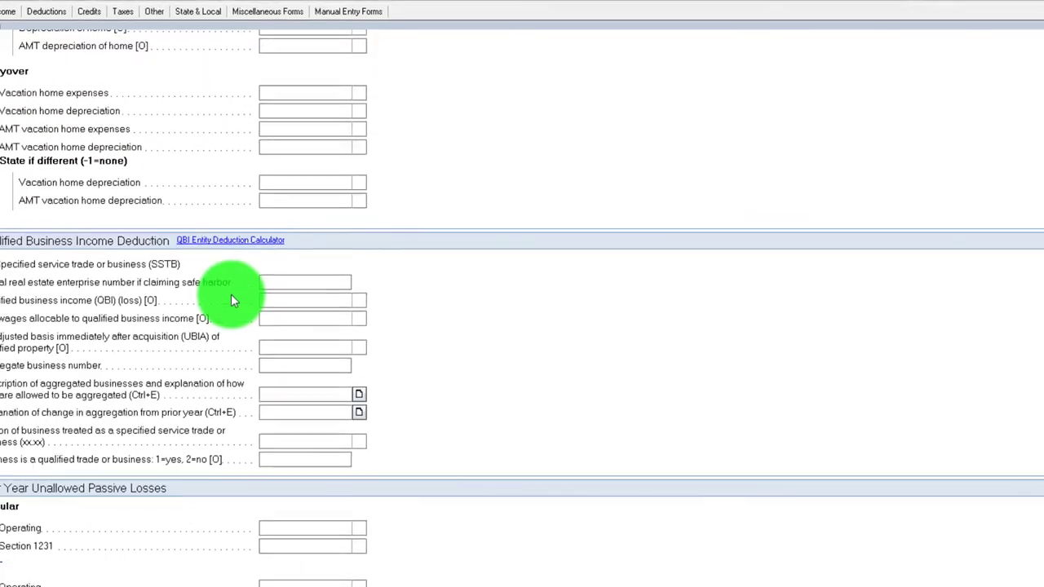
{"action": "scroll", "coordinate": [280, 559], "scroll_direction": "up", "scroll_amount": 15}
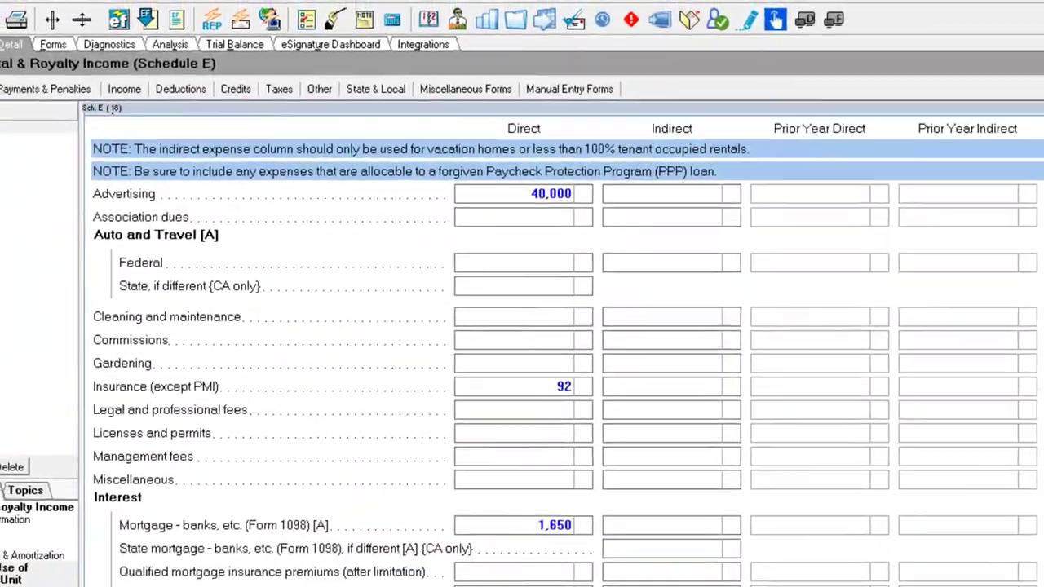
{"action": "scroll", "coordinate": [522, 326], "scroll_direction": "up", "scroll_amount": 3}
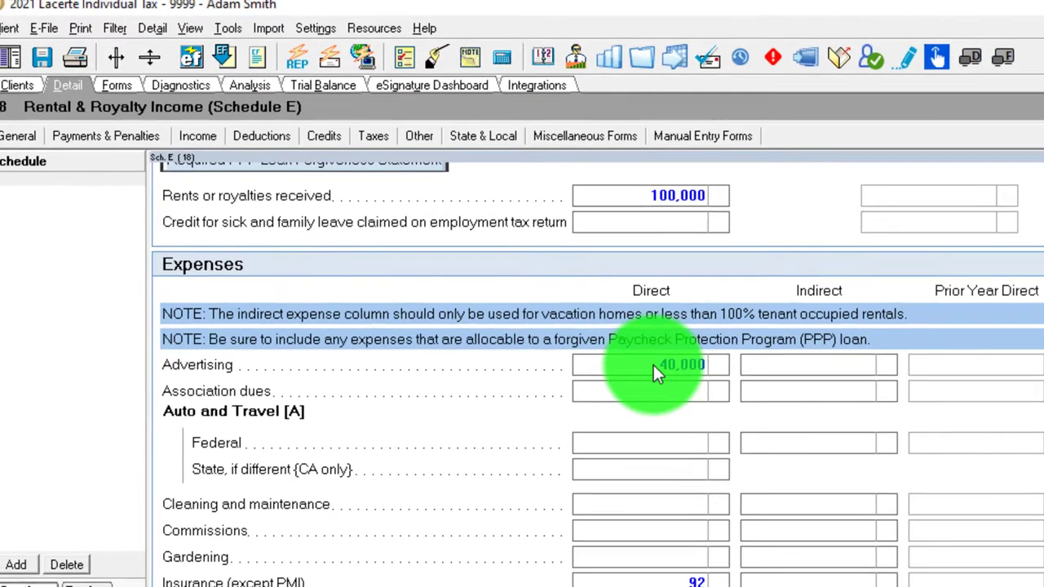
{"action": "left_click", "coordinate": [525, 290]}
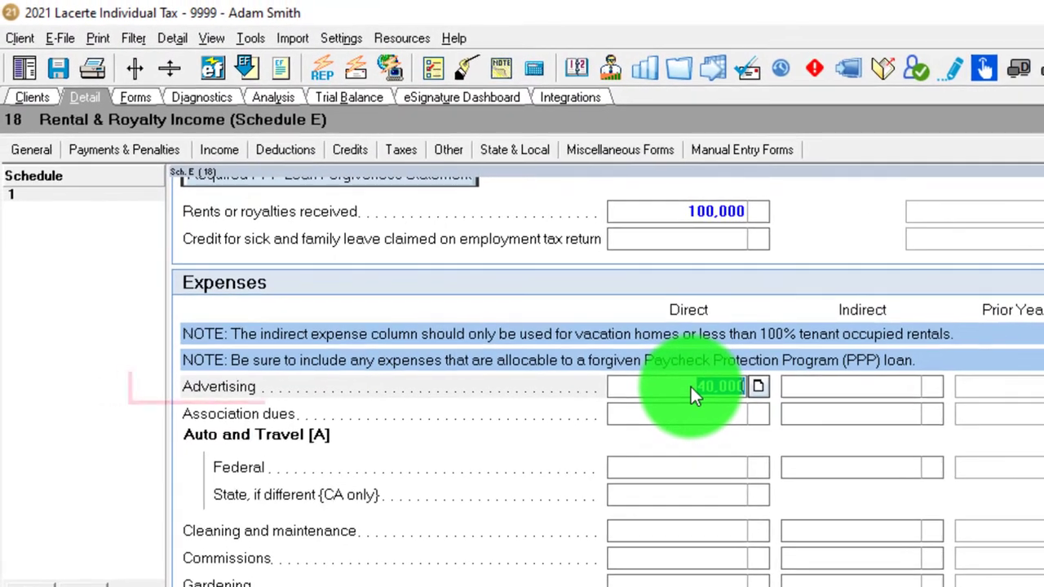
{"action": "type", "text": "12"}
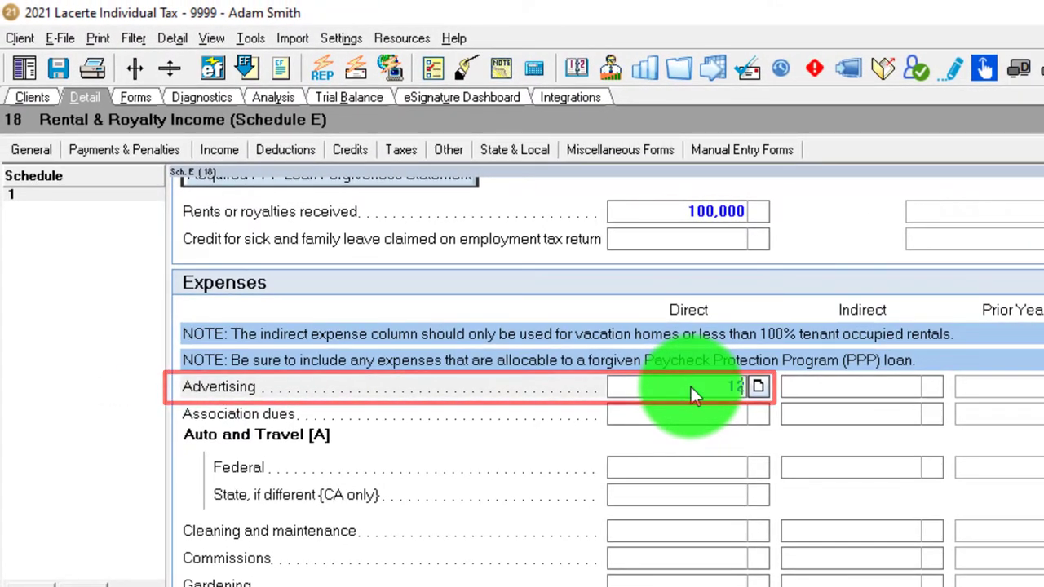
{"action": "type", "text": "60,000"}
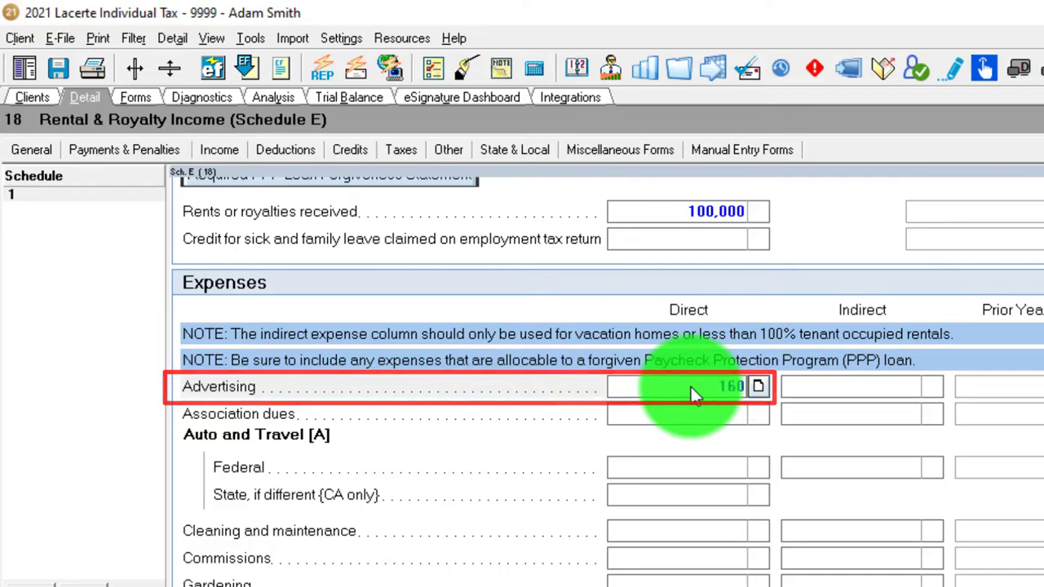
{"action": "key", "text": "Return"}
Step: Examine the deductible rental loss on Schedule E, the Form 1040 pages, and the property's fair rental days
{"action": "left_click", "coordinate": [136, 97]}
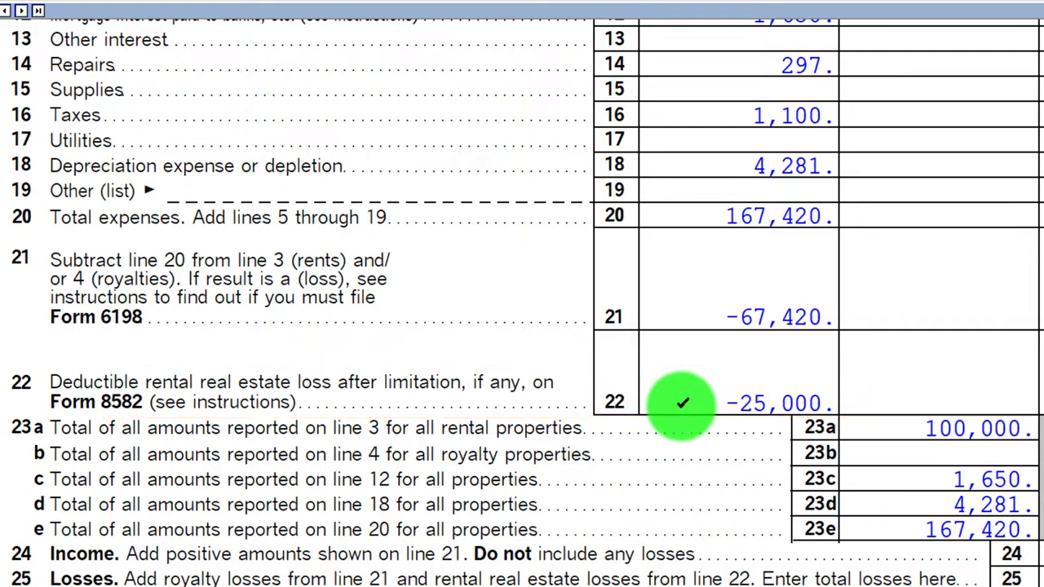
{"action": "scroll", "coordinate": [681, 403], "scroll_direction": "down", "scroll_amount": 3}
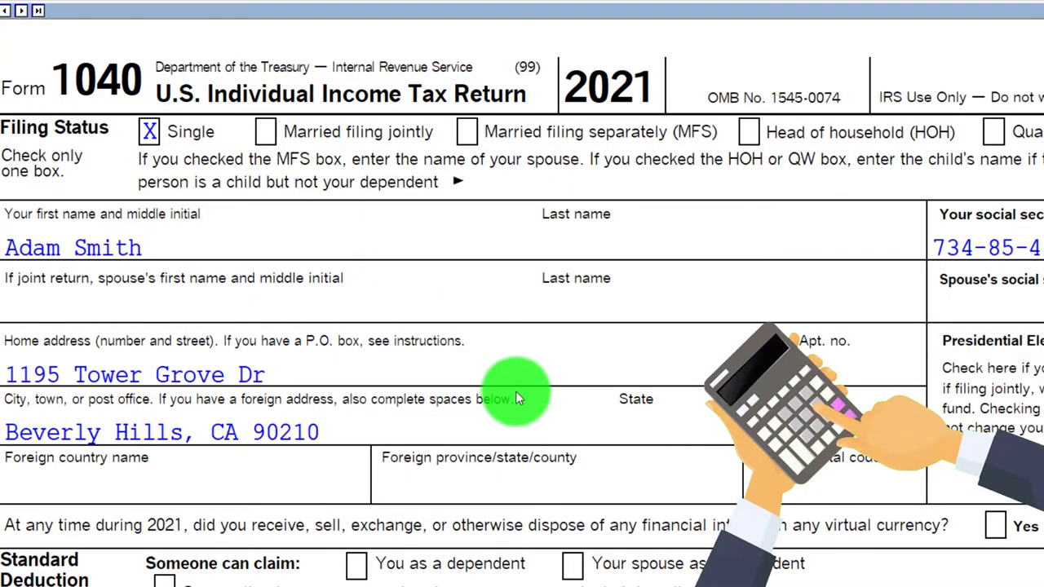
{"action": "scroll", "coordinate": [527, 399], "scroll_direction": "down", "scroll_amount": 5}
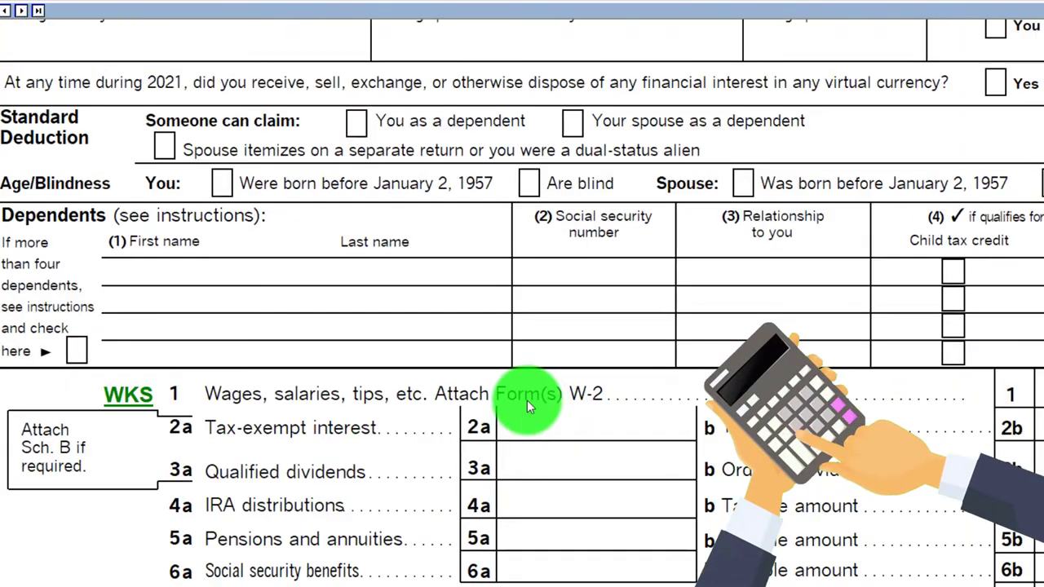
{"action": "scroll", "coordinate": [527, 399], "scroll_direction": "down", "scroll_amount": 3}
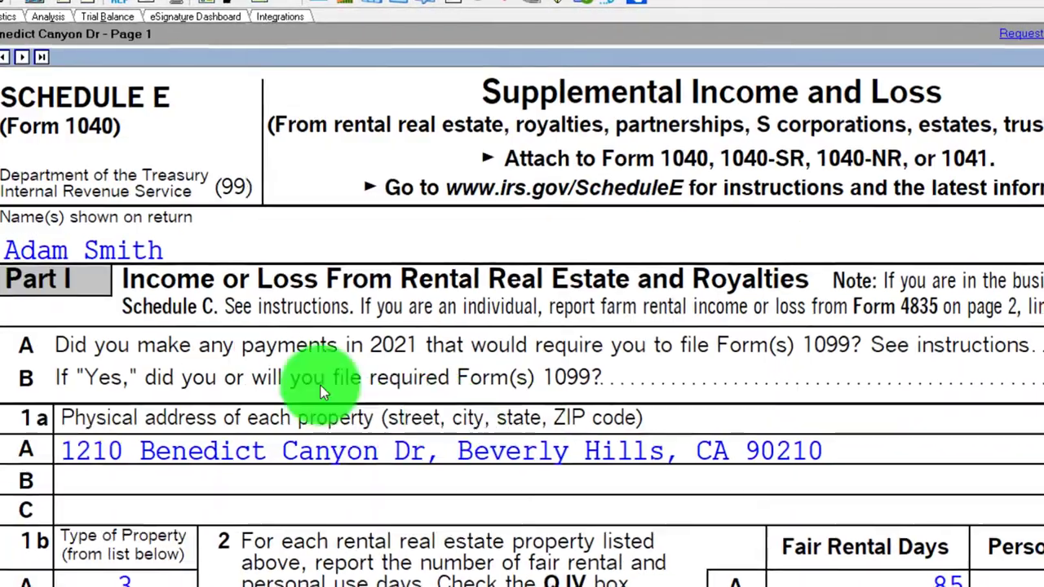
{"action": "scroll", "coordinate": [750, 517], "scroll_direction": "down", "scroll_amount": 3}
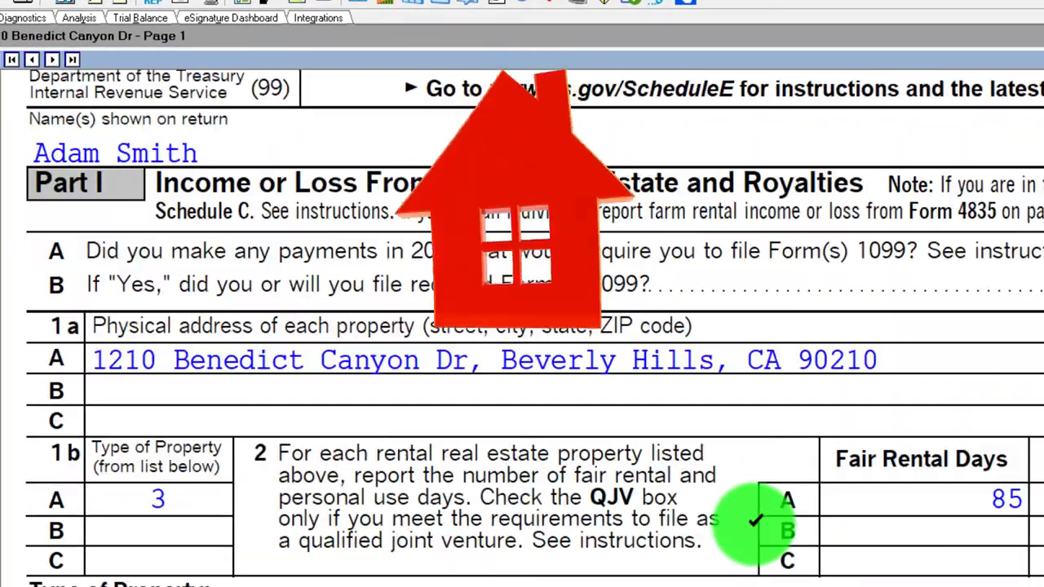